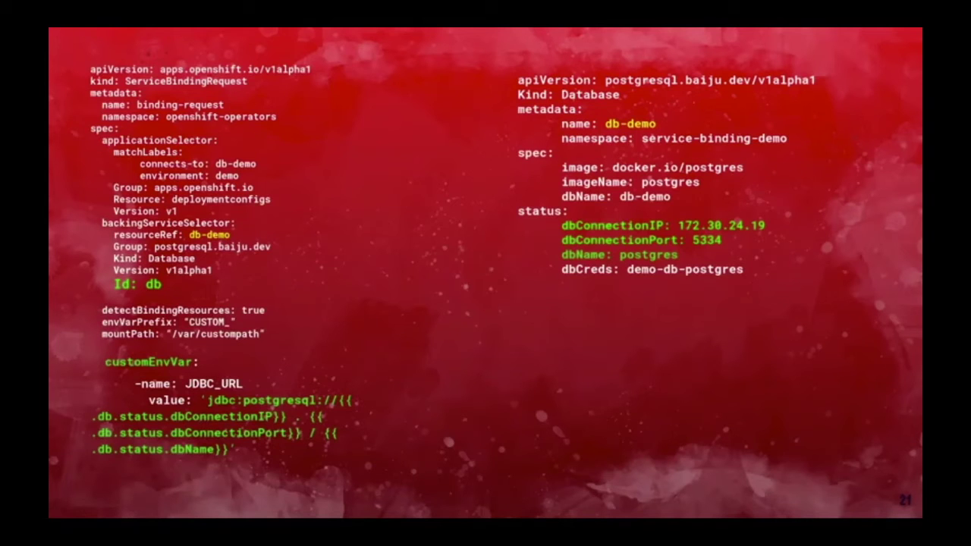
{"action": "key", "text": "Right"}
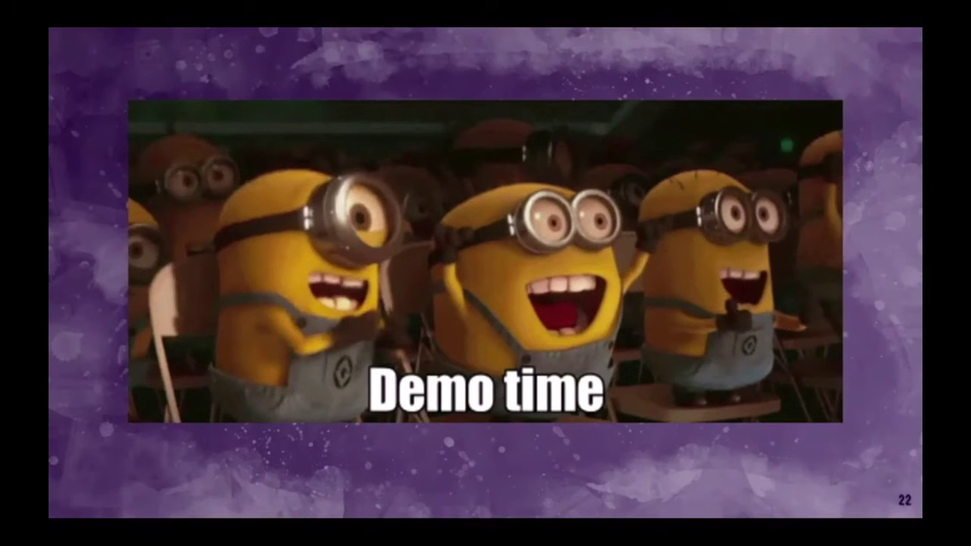
{"action": "mouse_move", "coordinate": [387, 456]}
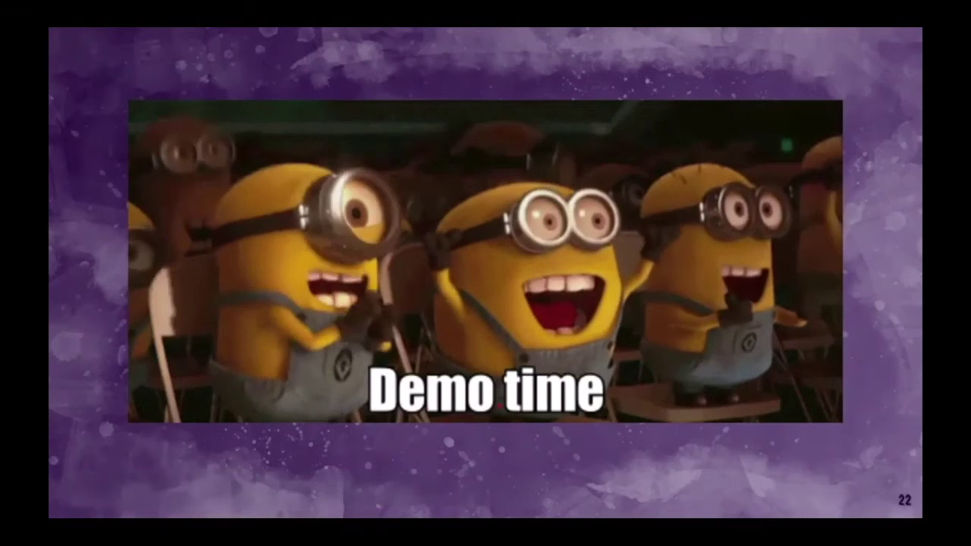
Switch to the OpenShift console in Chrome, filter OperatorHub by "post" and start installing the PostgreSQL Database operator.
{"action": "key", "text": "alt+Tab"}
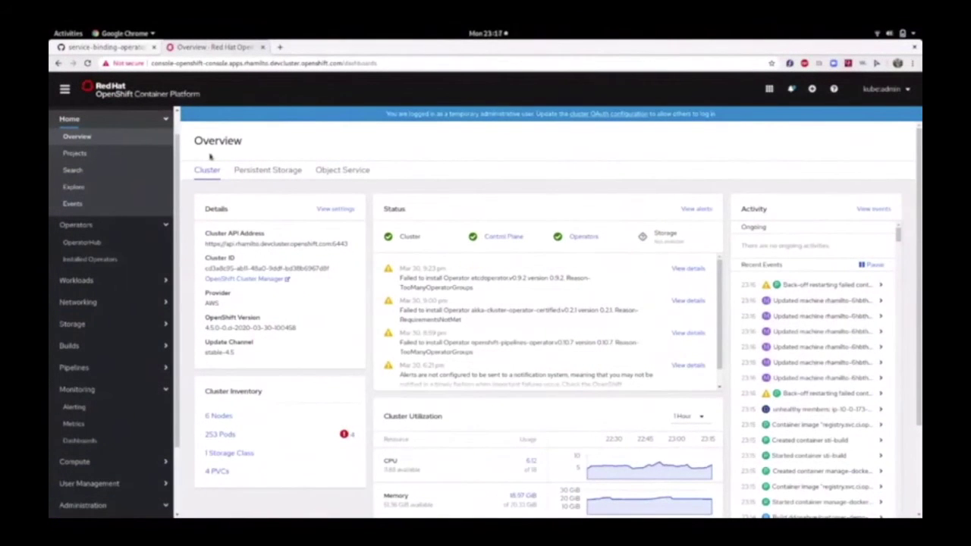
{"action": "left_click", "coordinate": [88, 244]}
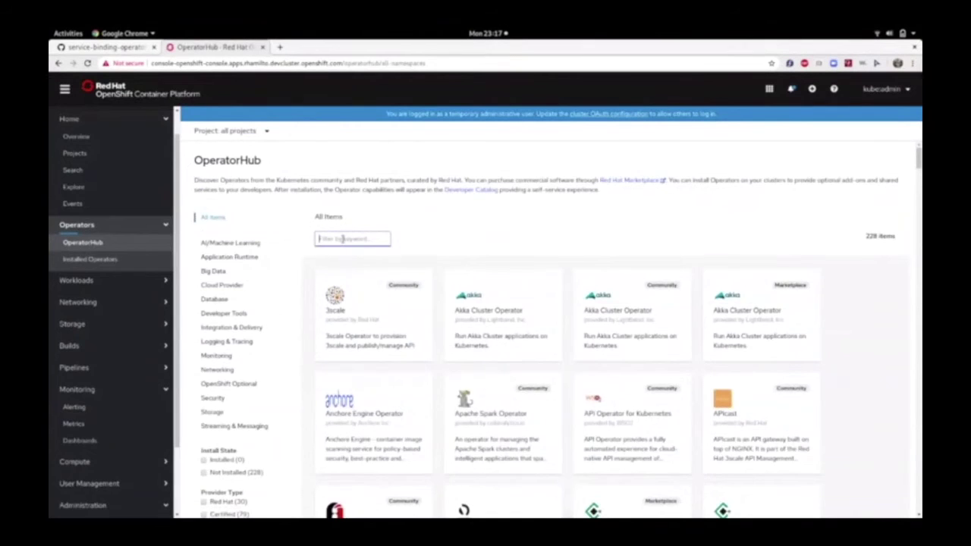
{"action": "left_click", "coordinate": [342, 239]}
{"action": "type", "text": "post"}
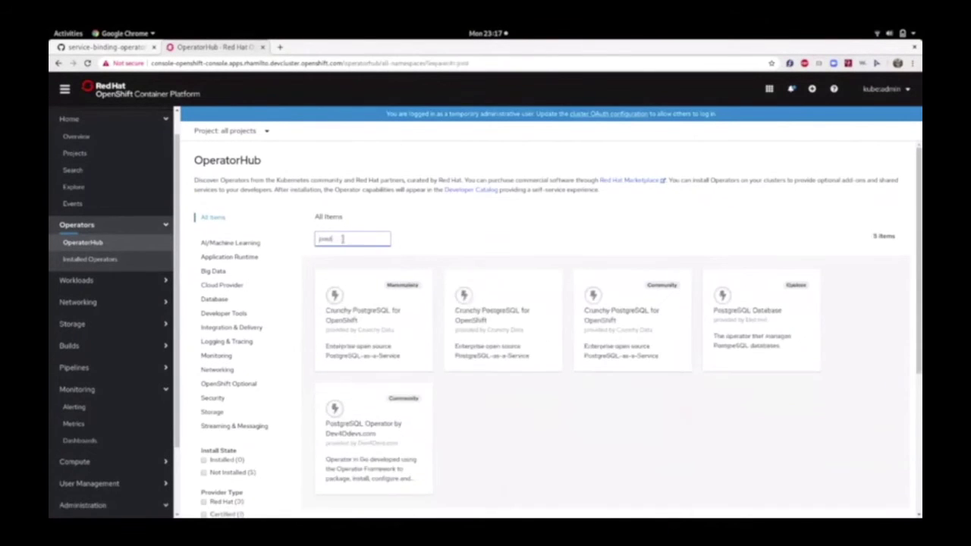
{"action": "left_click", "coordinate": [713, 326]}
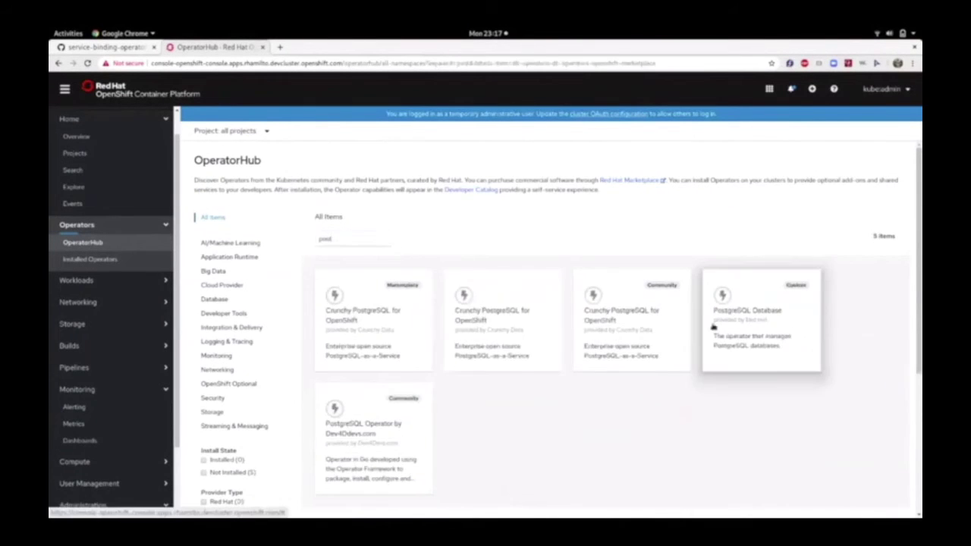
{"action": "left_click", "coordinate": [537, 163]}
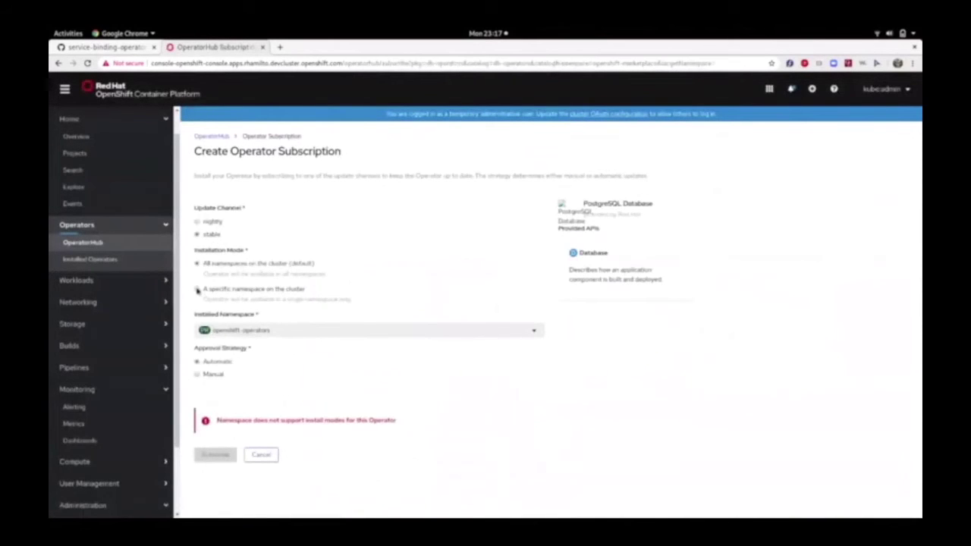
Subscribe to the PostgreSQL Database operator for a specific namespace, service-binding-demo.
{"action": "left_click", "coordinate": [198, 290]}
{"action": "left_click", "coordinate": [248, 332]}
{"action": "type", "text": "servic"}
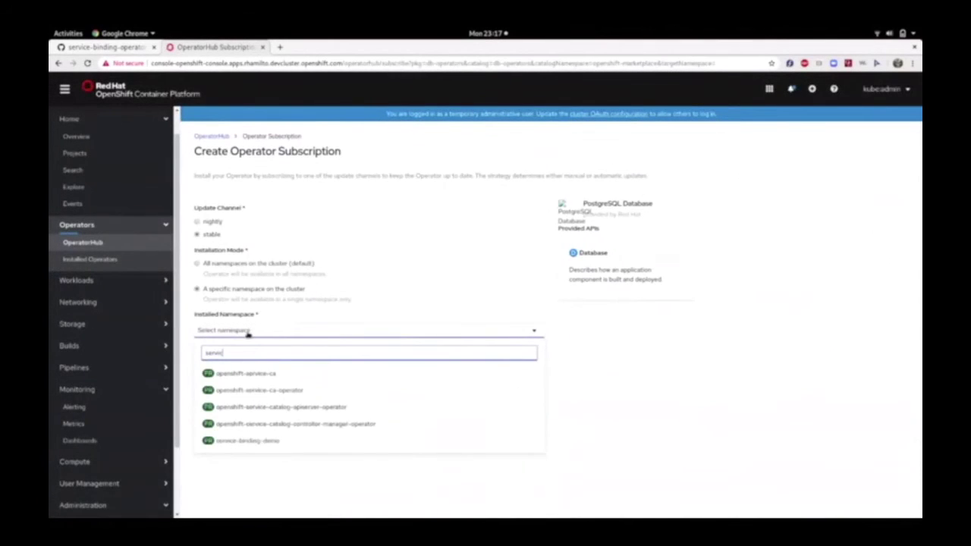
{"action": "left_click", "coordinate": [242, 440]}
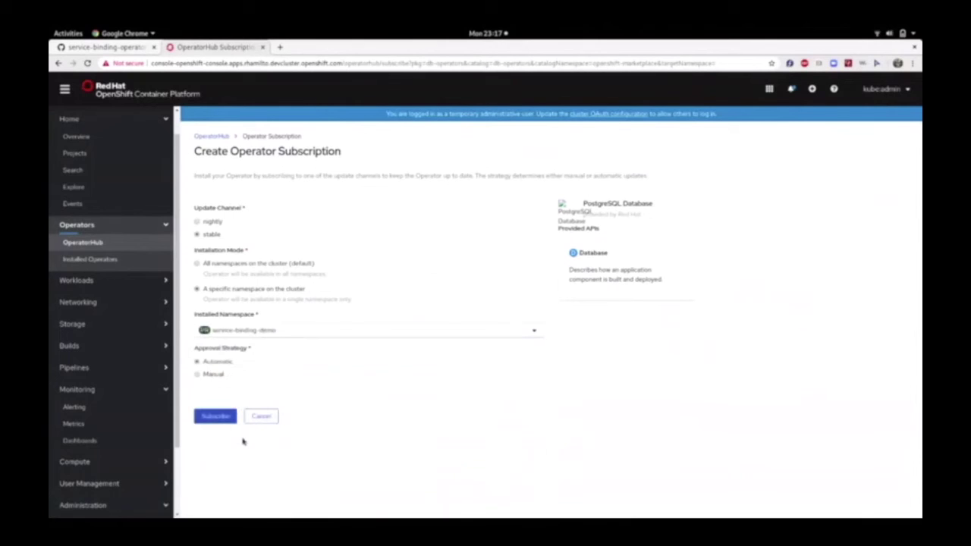
{"action": "left_click", "coordinate": [208, 417]}
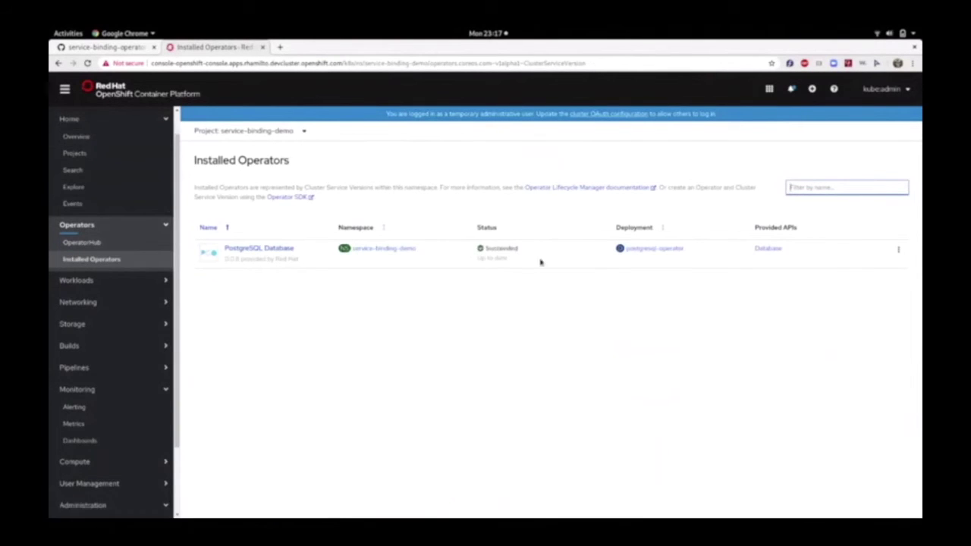
Check the installed operator's status, switch to the Developer perspective and start adding an application from Git.
{"action": "left_click_drag", "start_coordinate": [540, 262], "coordinate": [482, 246]}
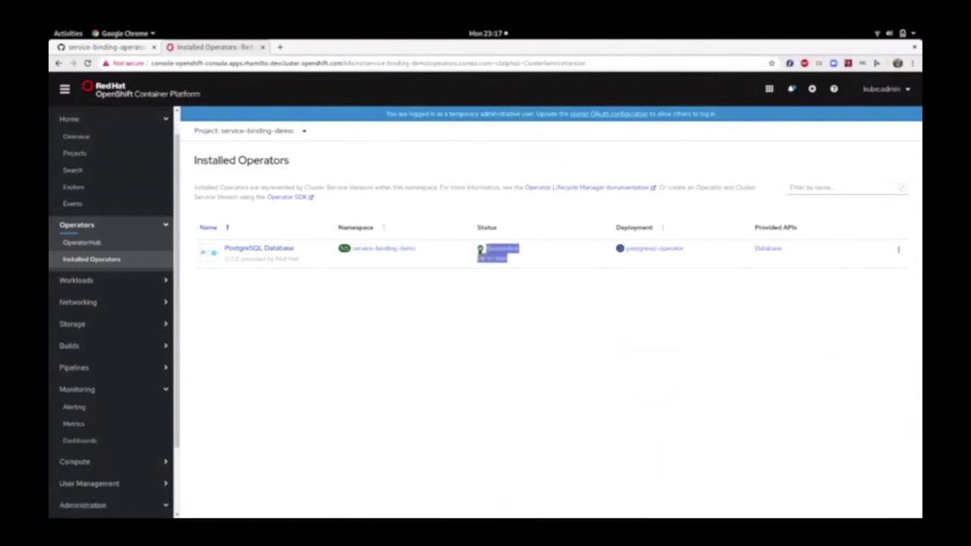
{"action": "scroll", "coordinate": [104, 144], "scroll_direction": "up", "scroll_amount": 1}
{"action": "left_click", "coordinate": [99, 122]}
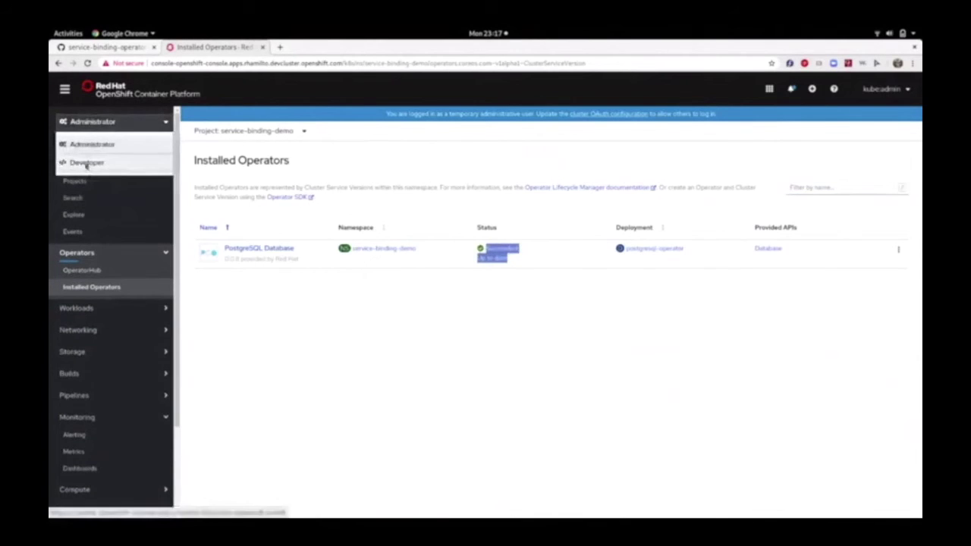
{"action": "left_click", "coordinate": [72, 162]}
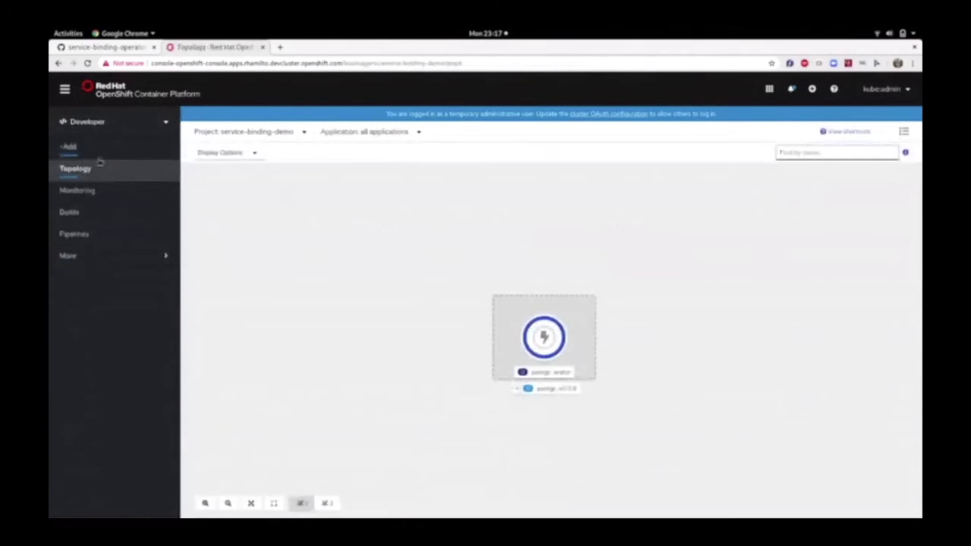
{"action": "left_click", "coordinate": [76, 150]}
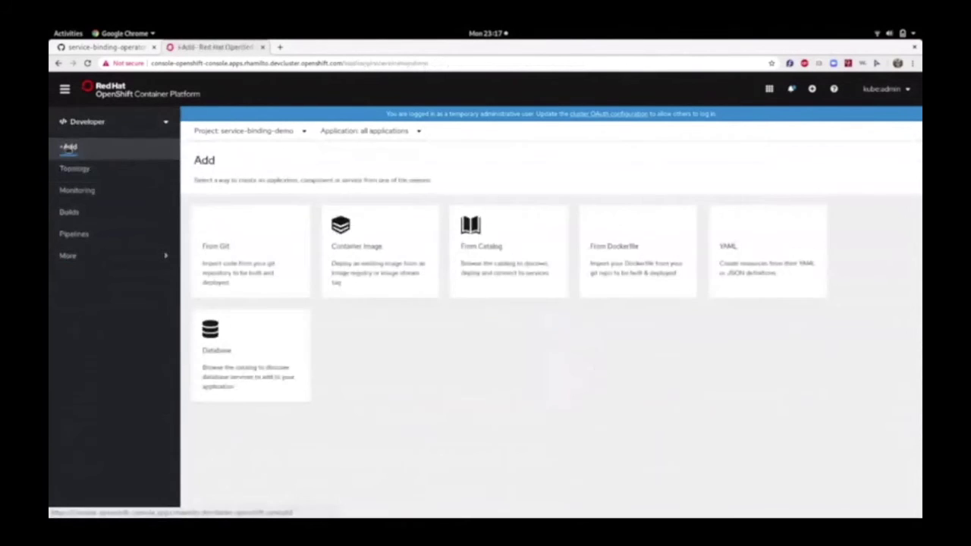
{"action": "left_click", "coordinate": [230, 229]}
Set the Git repo URL to the previously used java-rest-http-crud repository and have its builder image detected.
{"action": "left_click", "coordinate": [228, 234]}
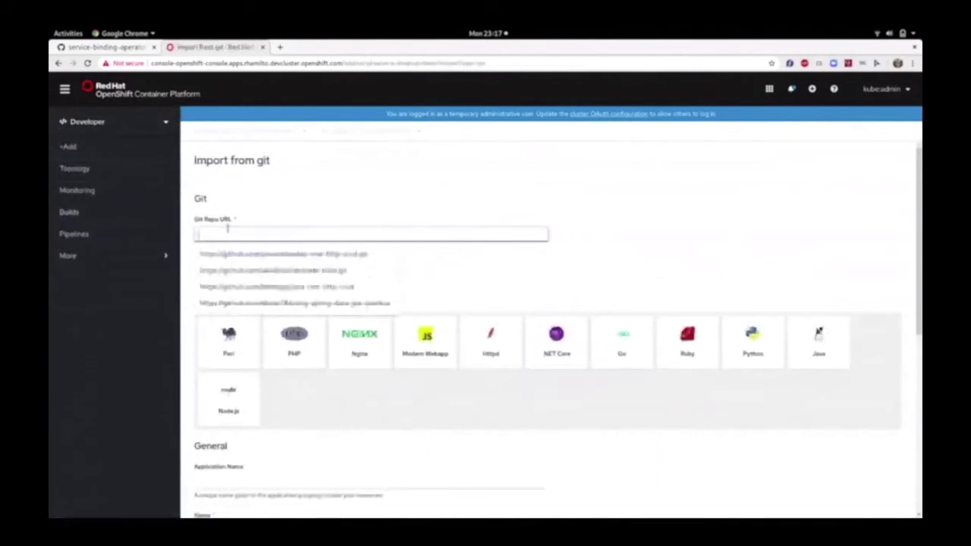
{"action": "left_click", "coordinate": [238, 289]}
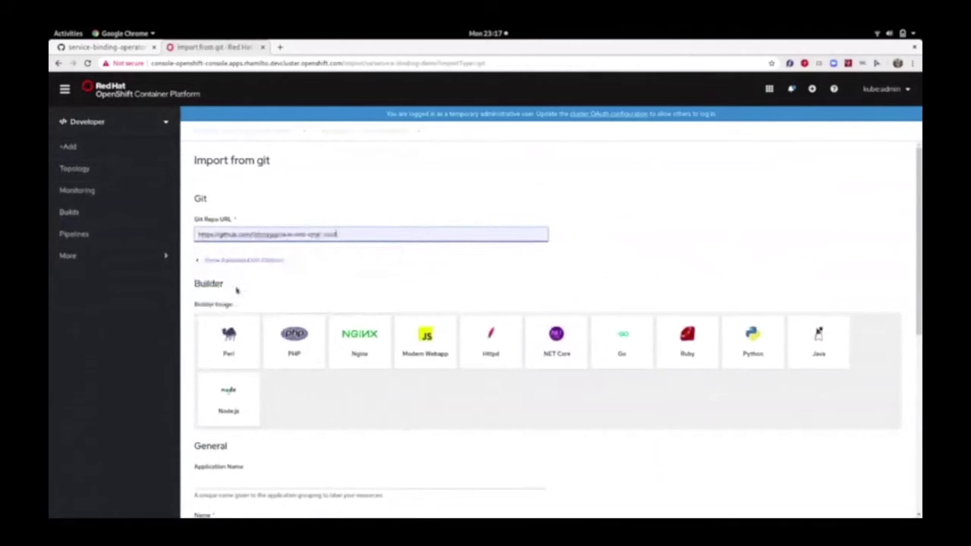
{"action": "scroll", "coordinate": [347, 279], "scroll_direction": "down", "scroll_amount": 5}
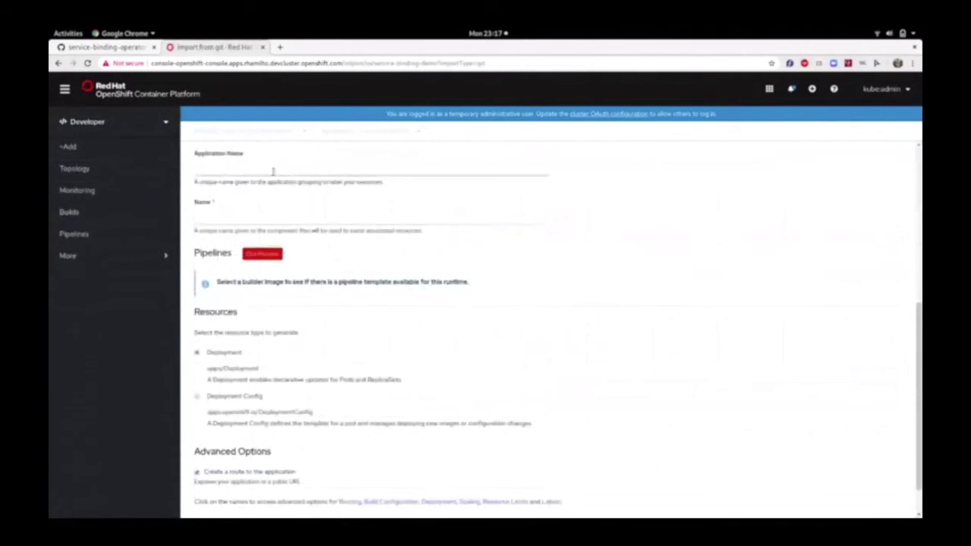
{"action": "scroll", "coordinate": [268, 166], "scroll_direction": "up", "scroll_amount": 3}
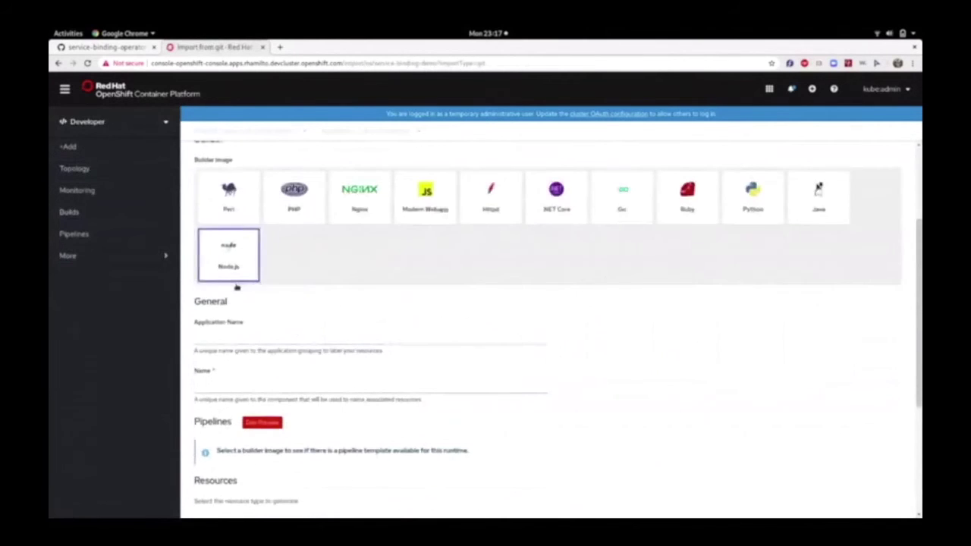
{"action": "left_click", "coordinate": [237, 338]}
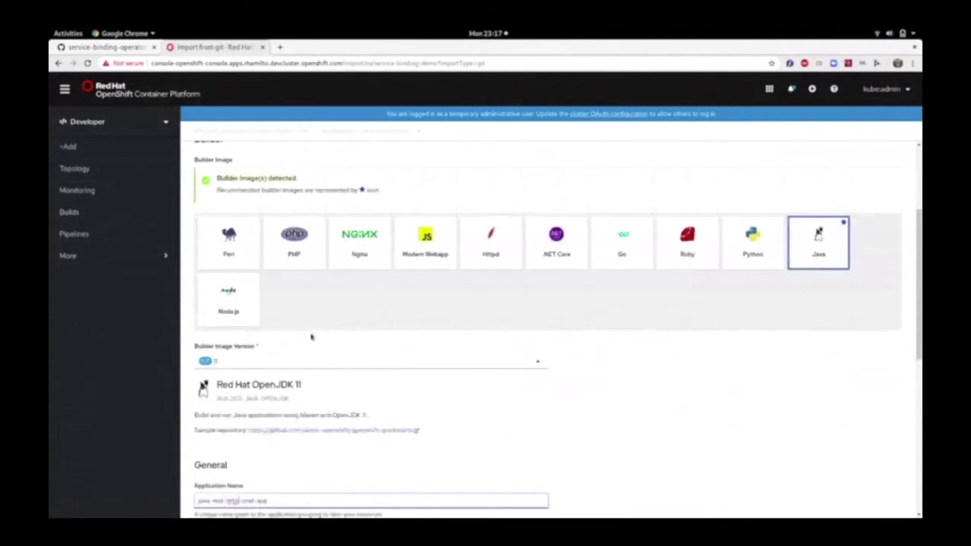
Set both the application name and the component name to java-app and create the application.
{"action": "scroll", "coordinate": [296, 368], "scroll_direction": "down", "scroll_amount": 5}
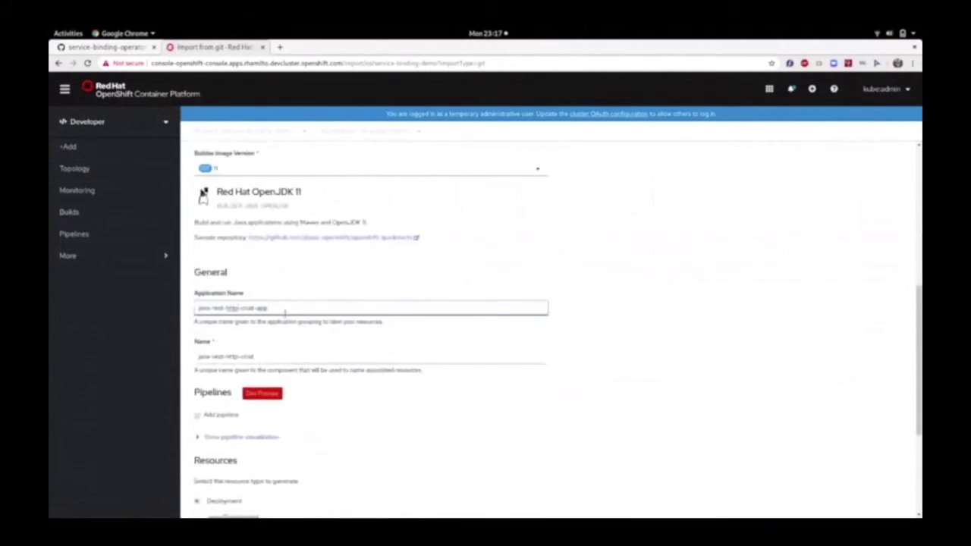
{"action": "left_click_drag", "start_coordinate": [272, 307], "coordinate": [211, 308]}
{"action": "type", "text": "app"}
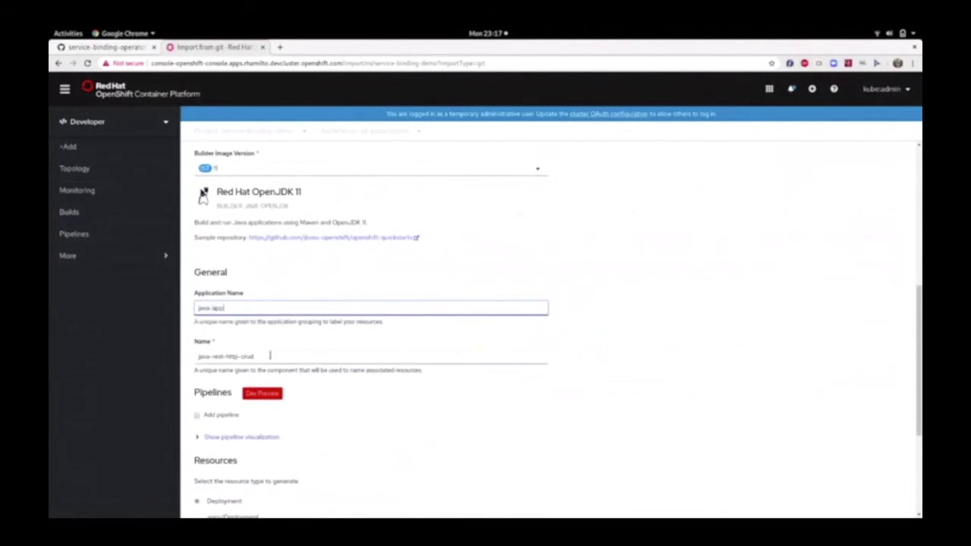
{"action": "left_click_drag", "start_coordinate": [258, 356], "coordinate": [212, 356]}
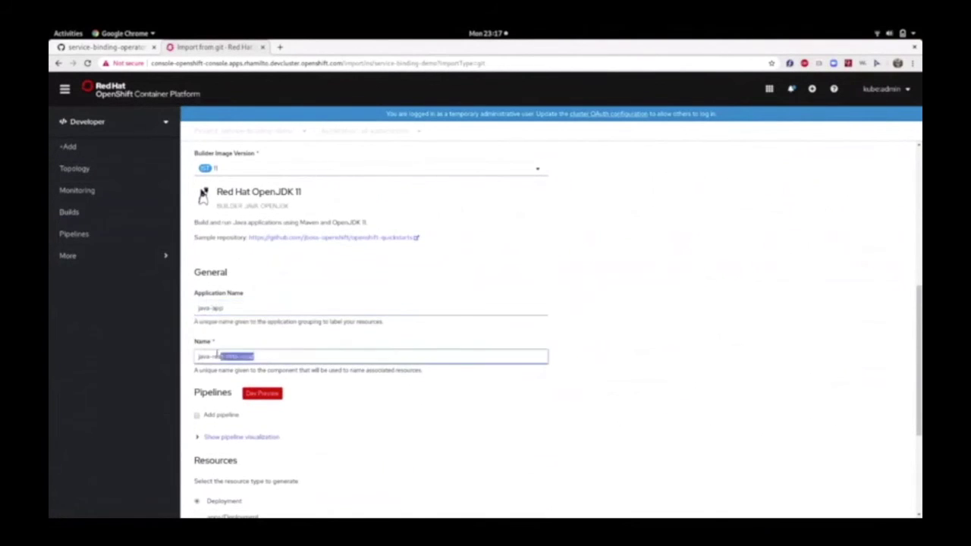
{"action": "type", "text": "app"}
{"action": "scroll", "coordinate": [293, 433], "scroll_direction": "down", "scroll_amount": 5}
{"action": "left_click", "coordinate": [212, 498]}
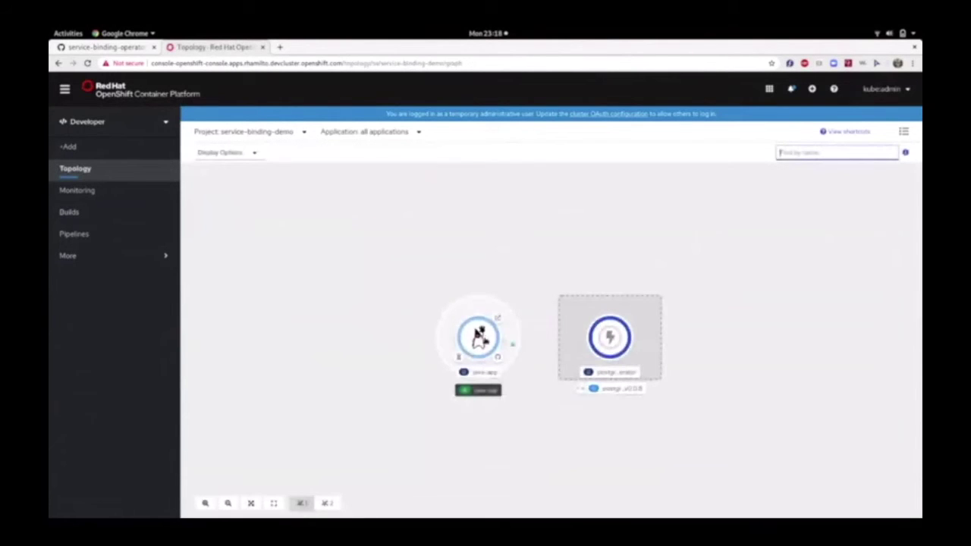
Create a Database named db-demo in service-binding-demo from YAML, with image docker.io/postgres, imageName postgres and dbName db-demo.
{"action": "left_click_drag", "start_coordinate": [480, 334], "coordinate": [426, 302]}
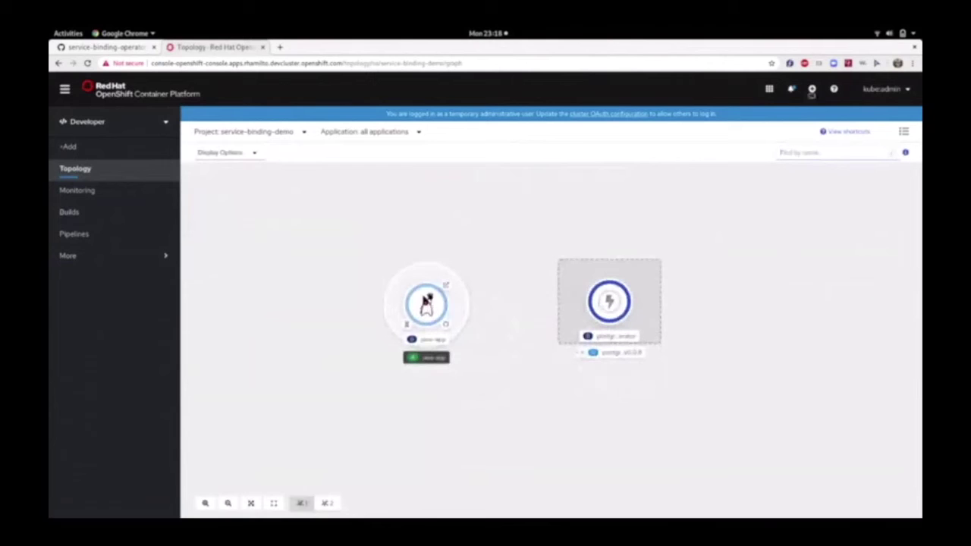
{"action": "left_click", "coordinate": [812, 89]}
{"action": "type", "text": "apiVersion: postgresql.baiju.dev/v1alpha1 kind: Database metadata:   name: db-demo   namespace: service-binding-demo spec:   image: docker.io/postgres   imageName: postgres   dbName: db-demo"}
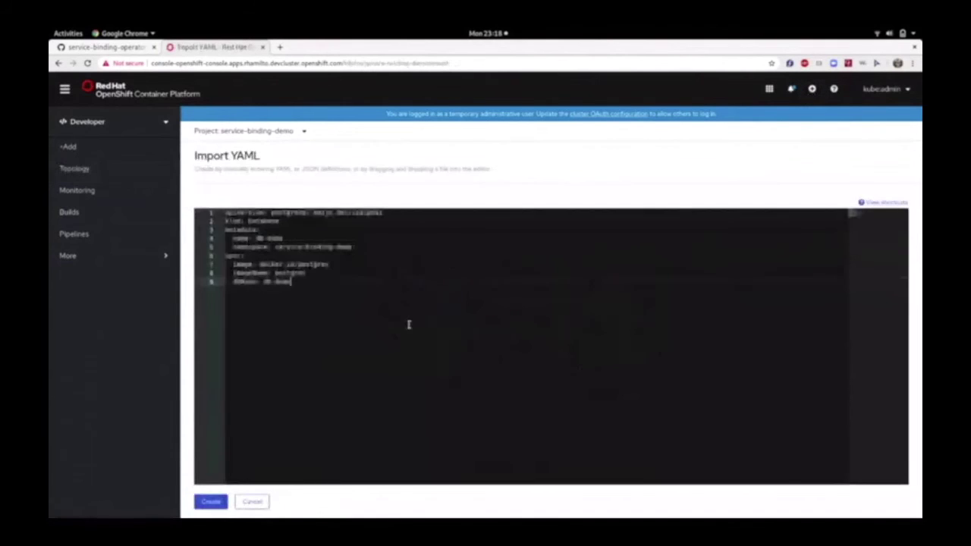
{"action": "left_click_drag", "start_coordinate": [287, 229], "coordinate": [259, 281]}
{"action": "left_click", "coordinate": [229, 273]}
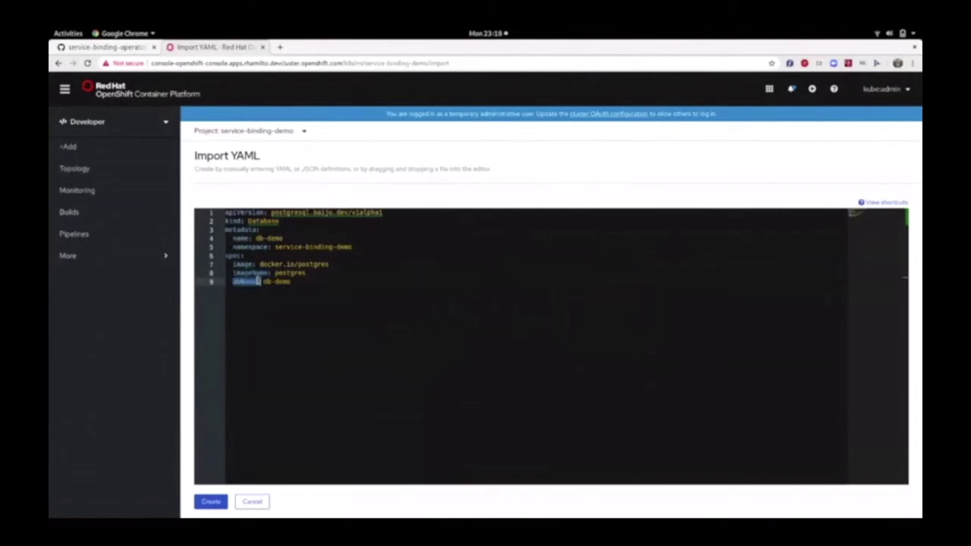
{"action": "left_click", "coordinate": [211, 502]}
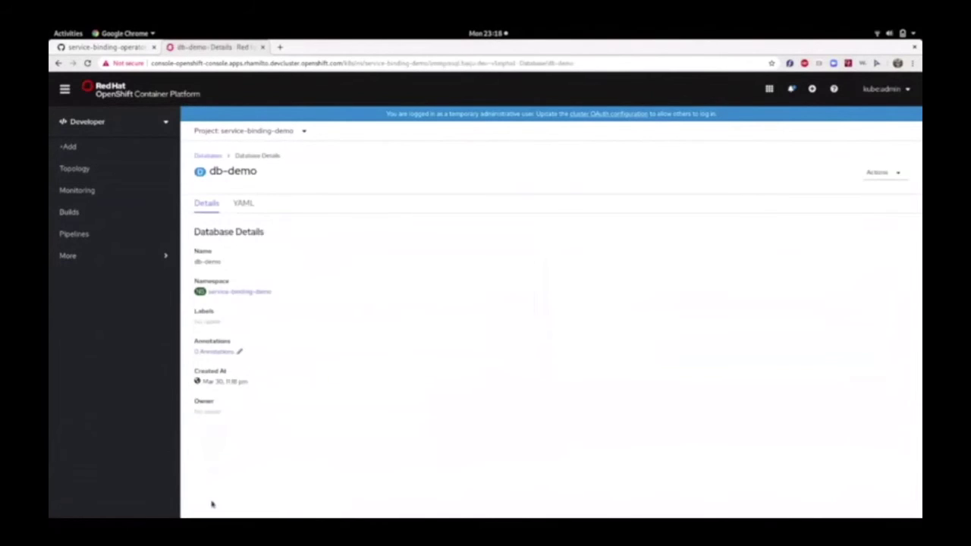
Examine the status section in the db-demo database's YAML, including its config map, connection IP and connection port.
{"action": "left_click", "coordinate": [244, 205]}
{"action": "left_click", "coordinate": [226, 372]}
{"action": "left_click_drag", "start_coordinate": [226, 373], "coordinate": [337, 418]}
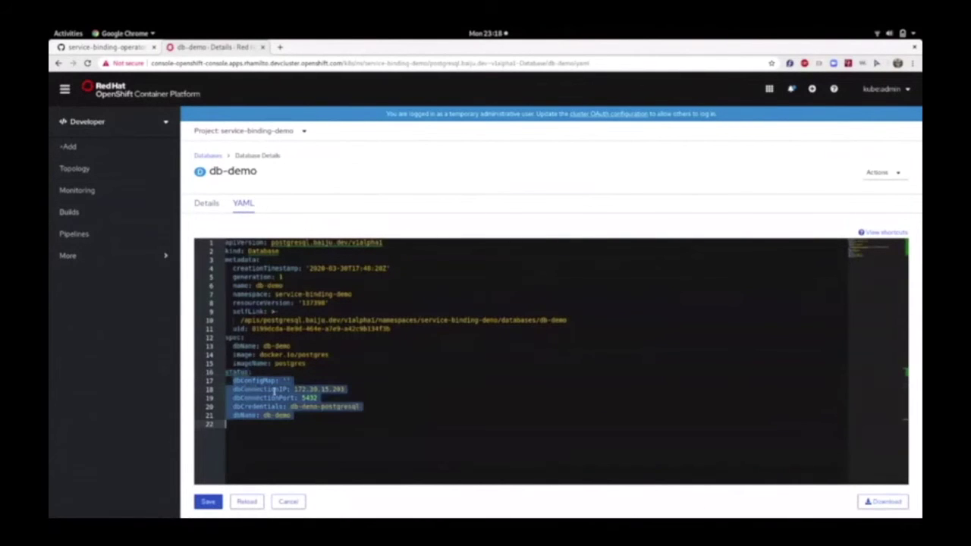
{"action": "left_click", "coordinate": [262, 382]}
{"action": "left_click_drag", "start_coordinate": [288, 380], "coordinate": [356, 387]}
{"action": "left_click", "coordinate": [235, 396]}
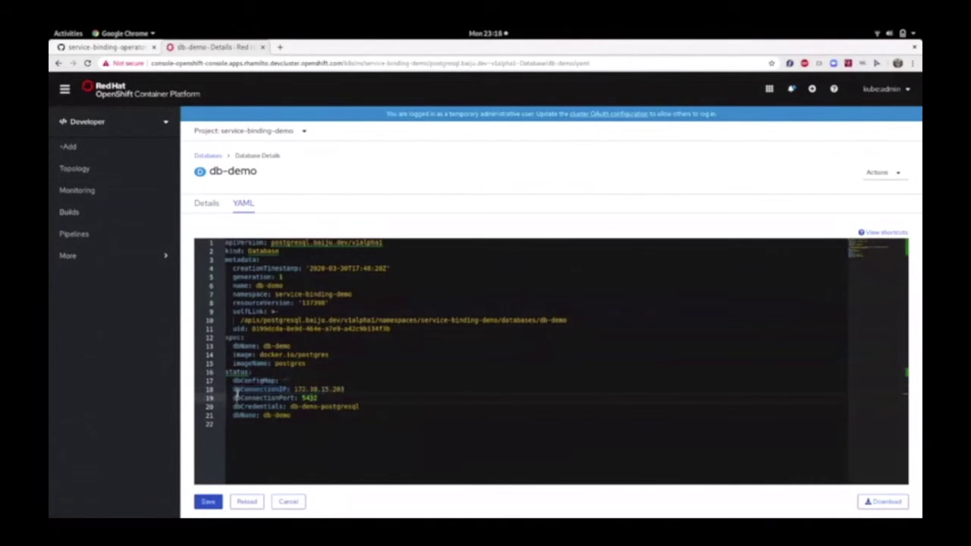
{"action": "left_click_drag", "start_coordinate": [235, 396], "coordinate": [318, 398]}
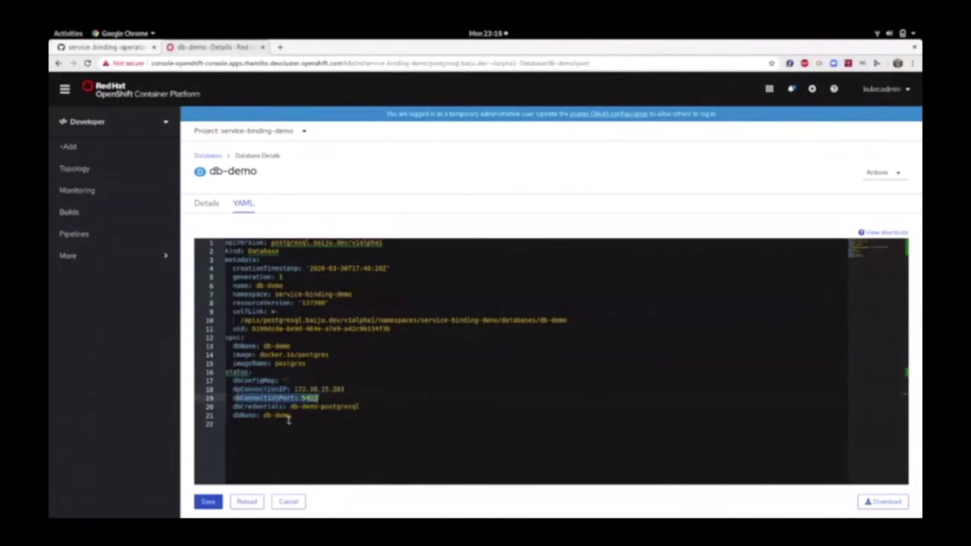
Try to save the db-demo database's YAML, then cancel the edit and reopen the YAML.
{"action": "left_click", "coordinate": [216, 501]}
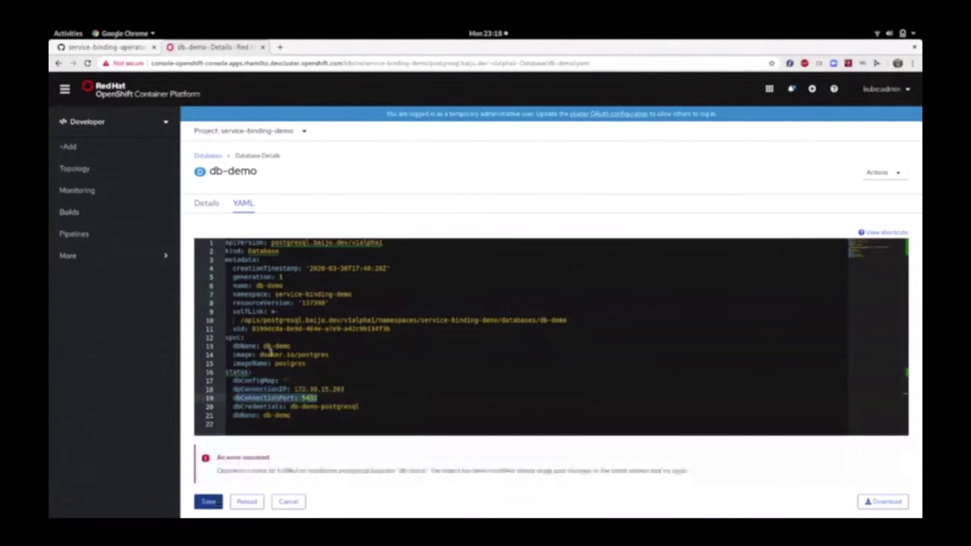
{"action": "left_click", "coordinate": [285, 502]}
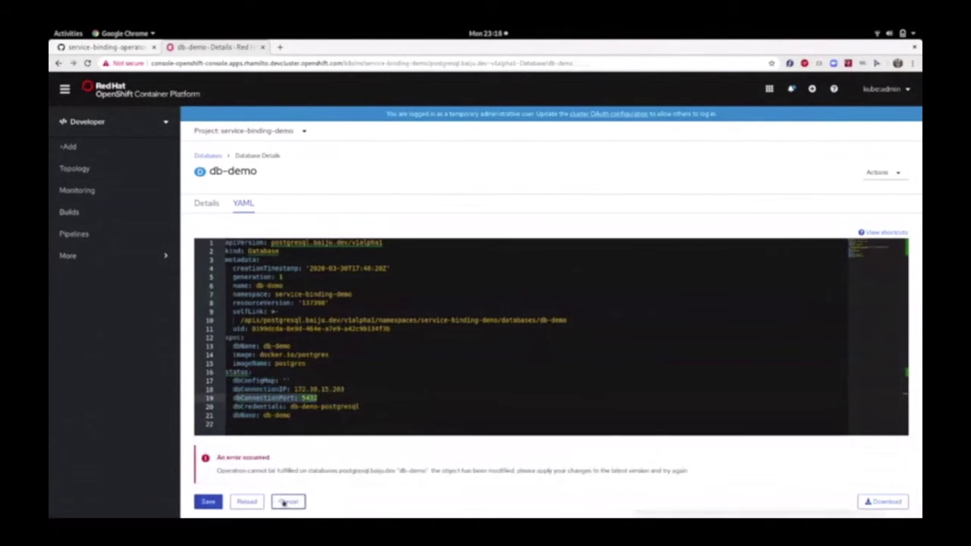
{"action": "left_click", "coordinate": [242, 203]}
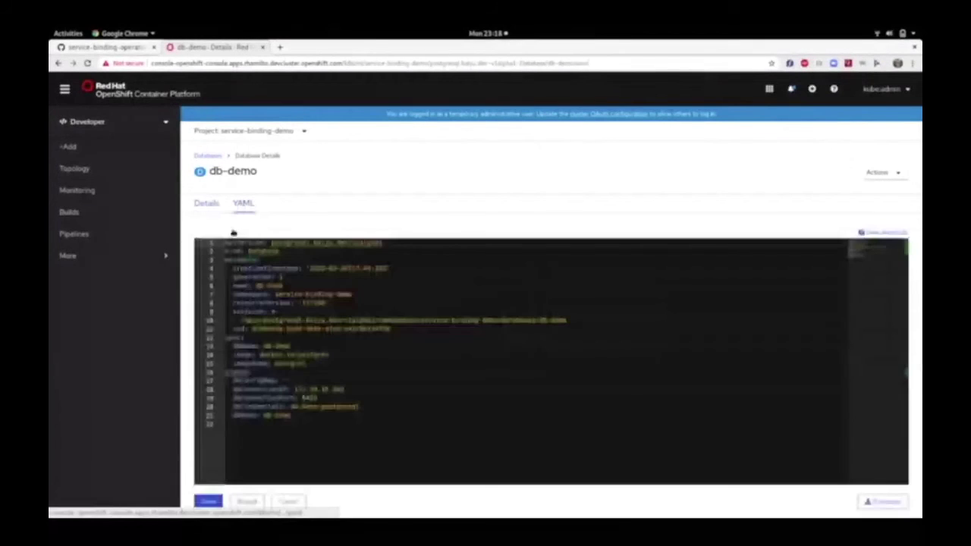
Open the project topology and place the java-app node below the PostgreSQL operator group.
{"action": "left_click", "coordinate": [76, 169]}
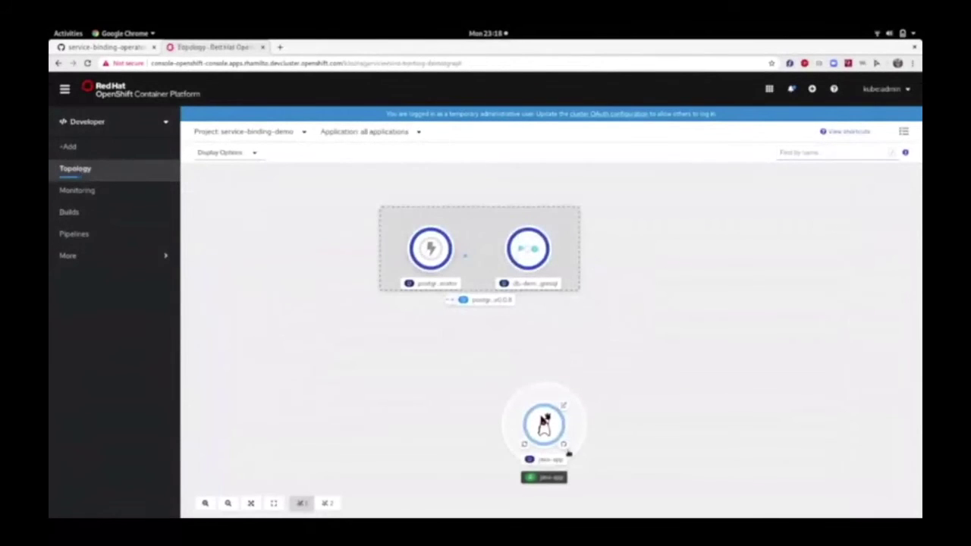
{"action": "left_click_drag", "start_coordinate": [543, 425], "coordinate": [477, 393]}
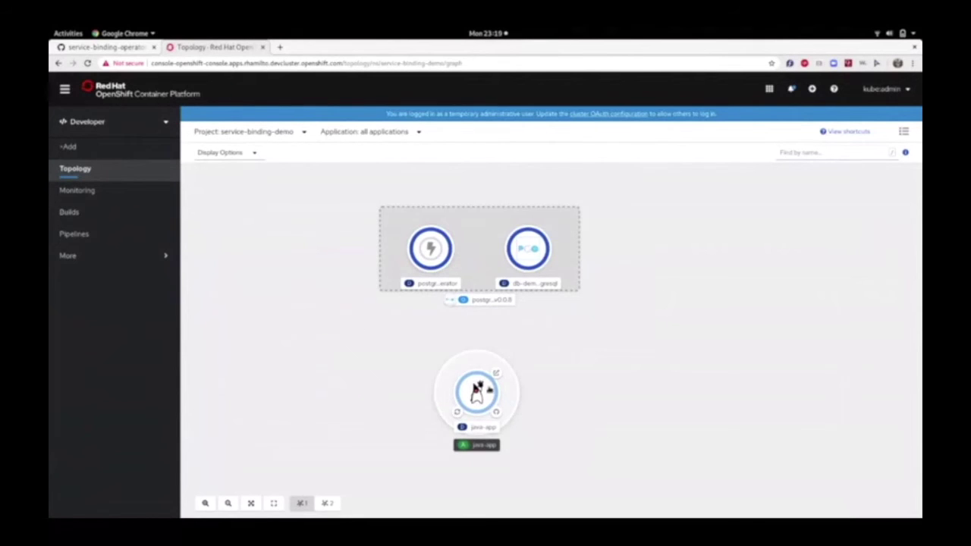
Check java-app's pod and build status in the topology, then close its details.
{"action": "left_click", "coordinate": [476, 390]}
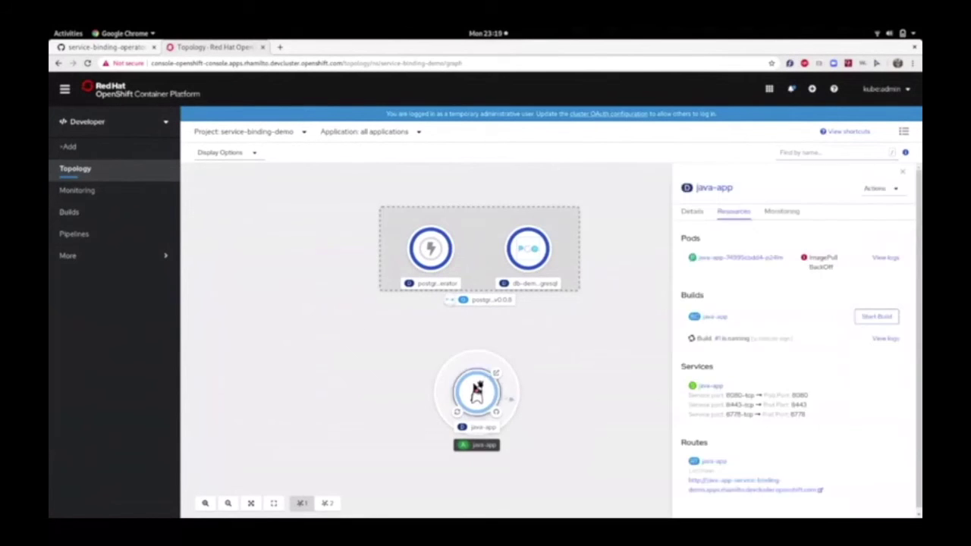
{"action": "left_click", "coordinate": [477, 391]}
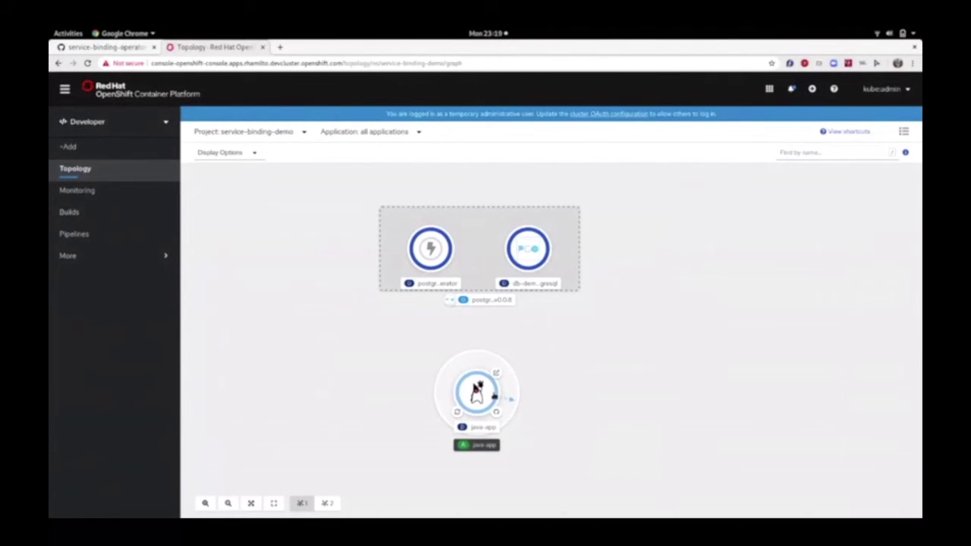
Switch to the service-binding-operator README and review the ServiceBindingRequest example's apiVersion, kind, name and namespace.
{"action": "left_click", "coordinate": [91, 48]}
{"action": "scroll", "coordinate": [281, 304], "scroll_direction": "down", "scroll_amount": 6}
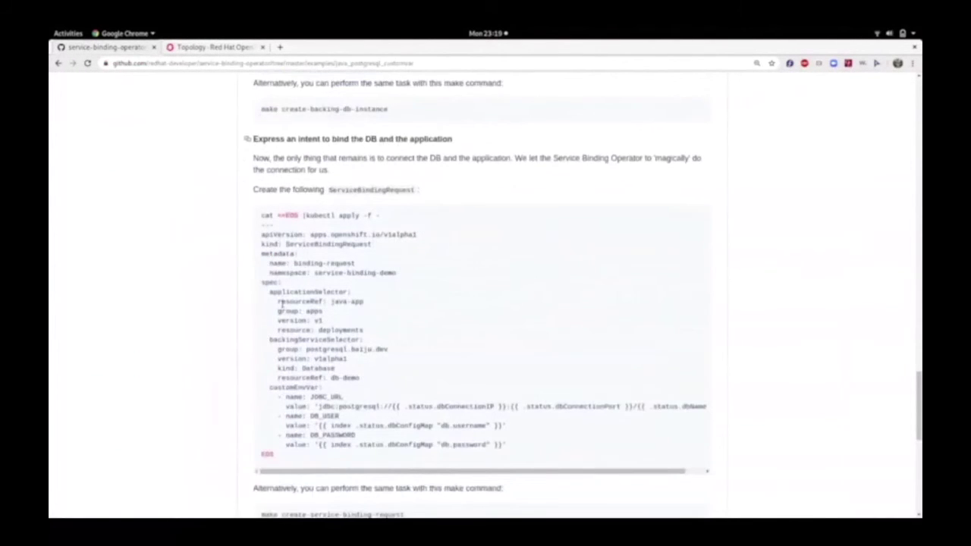
{"action": "scroll", "coordinate": [296, 228], "scroll_direction": "down", "scroll_amount": 1}
{"action": "left_click_drag", "start_coordinate": [253, 115], "coordinate": [453, 115]}
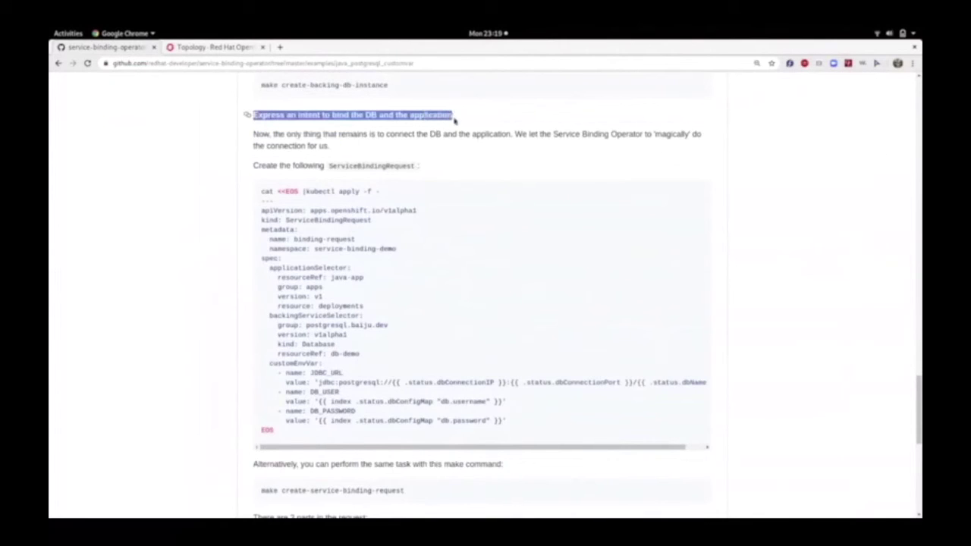
{"action": "left_click", "coordinate": [302, 231]}
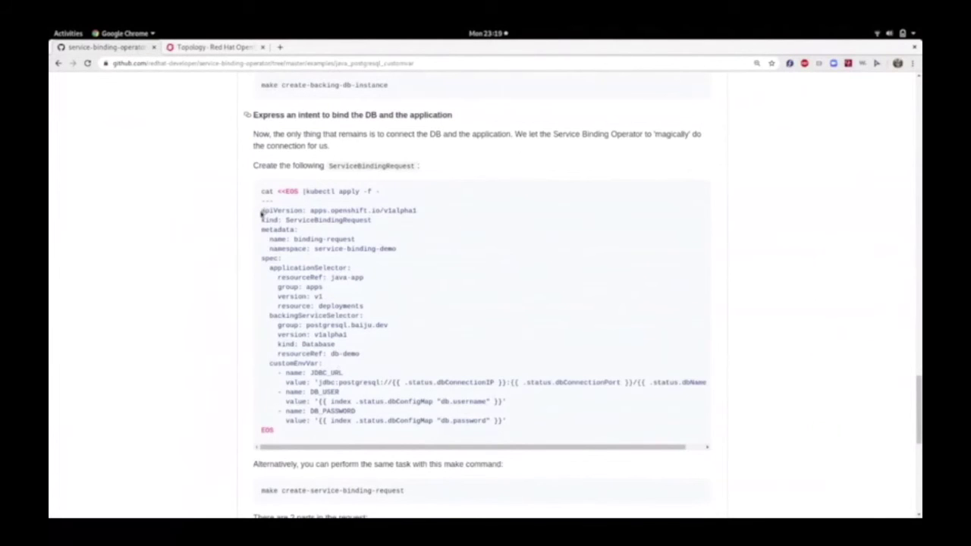
{"action": "scroll", "coordinate": [281, 268], "scroll_direction": "down", "scroll_amount": 1}
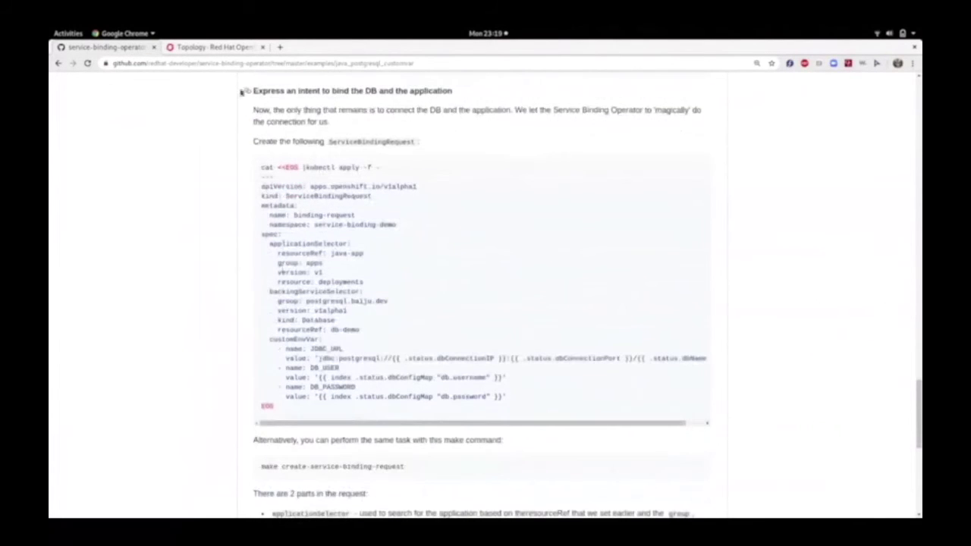
{"action": "left_click_drag", "start_coordinate": [416, 186], "coordinate": [261, 187]}
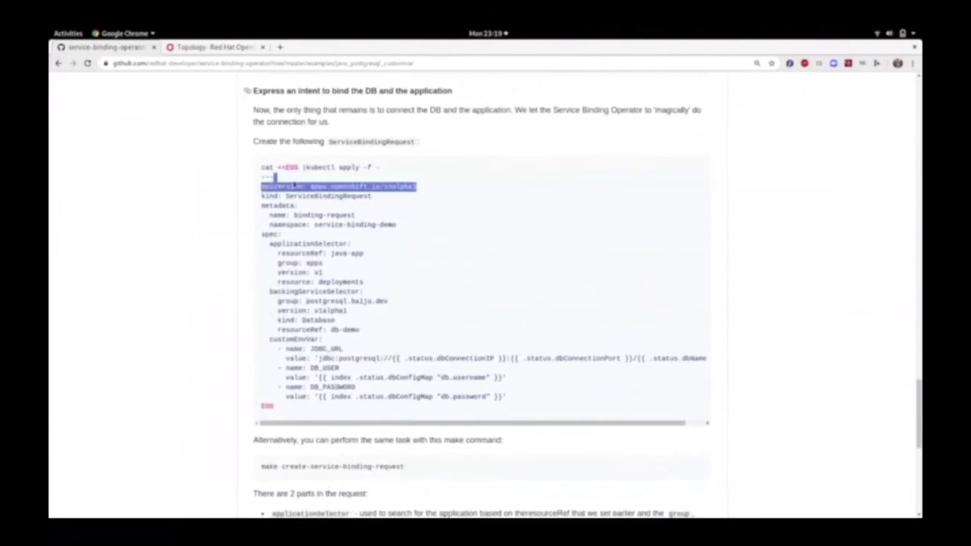
{"action": "left_click_drag", "start_coordinate": [372, 196], "coordinate": [258, 199]}
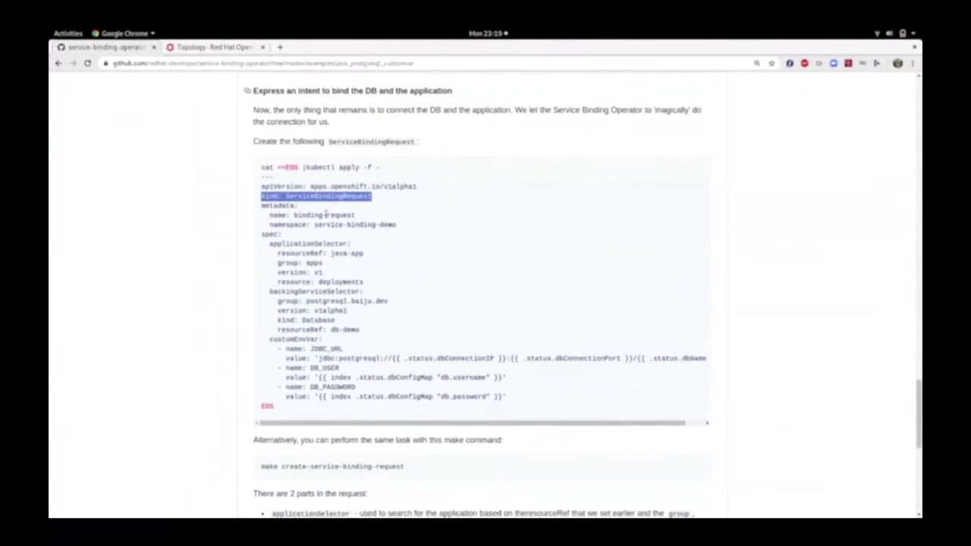
{"action": "left_click_drag", "start_coordinate": [356, 215], "coordinate": [269, 216]}
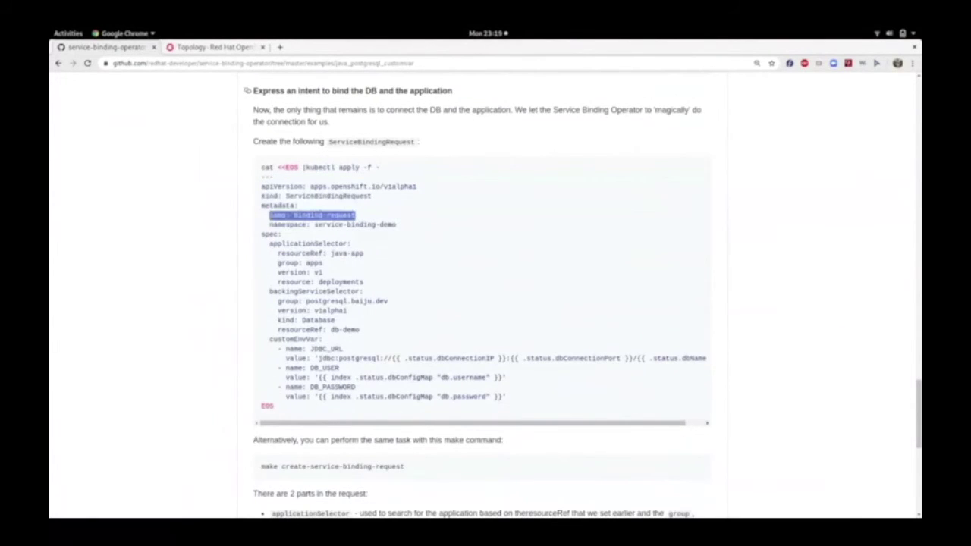
{"action": "left_click_drag", "start_coordinate": [401, 226], "coordinate": [270, 243]}
Examine the example's applicationSelector section, including its resourceRef, group, version and resource entries.
{"action": "left_click", "coordinate": [276, 250]}
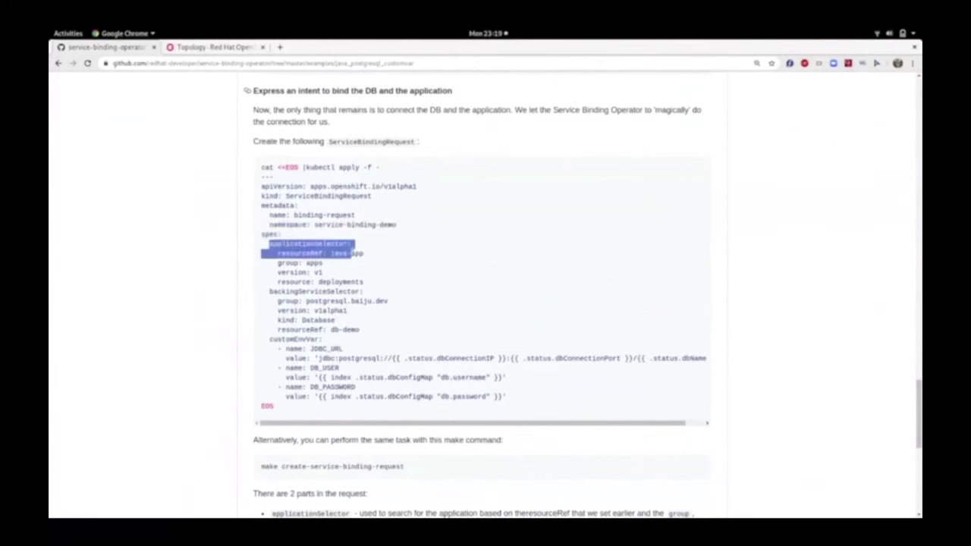
{"action": "left_click", "coordinate": [266, 291]}
{"action": "left_click_drag", "start_coordinate": [266, 291], "coordinate": [367, 297]}
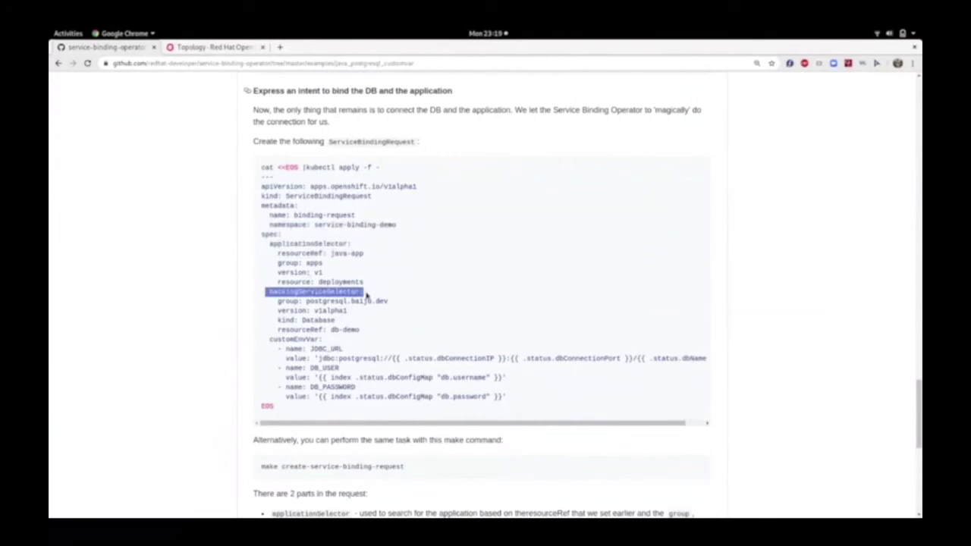
{"action": "left_click", "coordinate": [283, 248]}
{"action": "left_click_drag", "start_coordinate": [274, 254], "coordinate": [364, 255]}
{"action": "left_click_drag", "start_coordinate": [277, 263], "coordinate": [370, 282]}
{"action": "left_click", "coordinate": [320, 282]}
{"action": "left_click", "coordinate": [275, 295]}
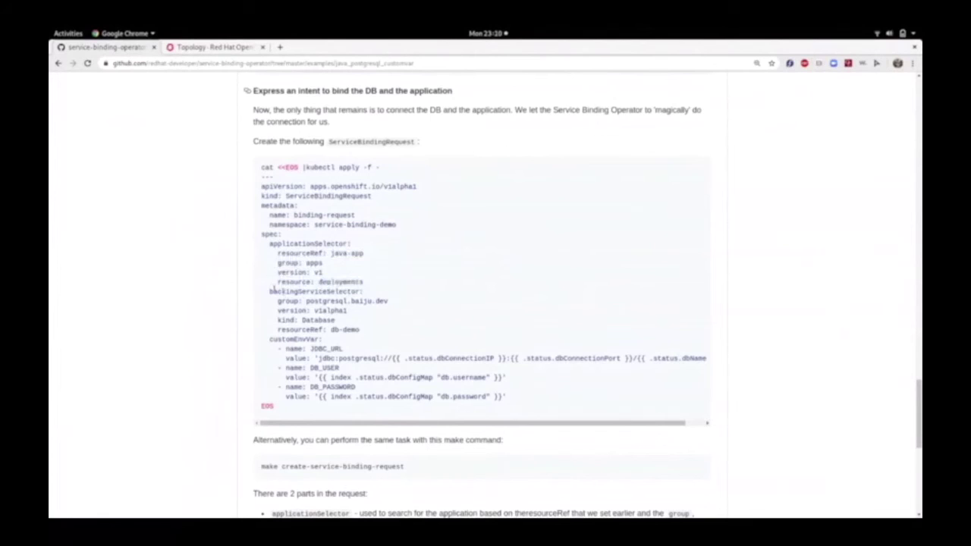
Examine the example's backingServiceSelector section, covering its group, version, kind and resourceRef entries.
{"action": "left_click_drag", "start_coordinate": [274, 295], "coordinate": [357, 292]}
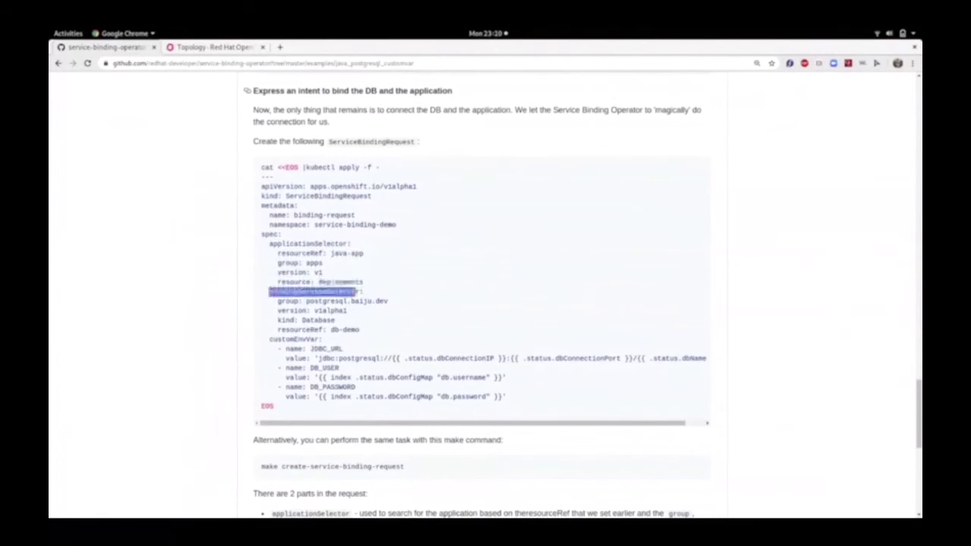
{"action": "left_click_drag", "start_coordinate": [279, 302], "coordinate": [381, 303]}
{"action": "left_click_drag", "start_coordinate": [279, 311], "coordinate": [350, 313]}
{"action": "left_click_drag", "start_coordinate": [278, 320], "coordinate": [361, 331]}
{"action": "left_click", "coordinate": [288, 344]}
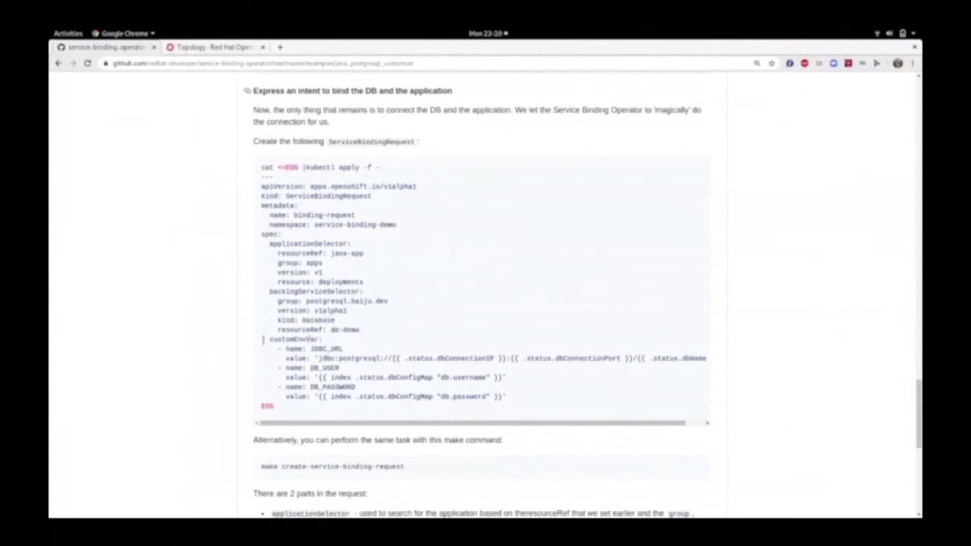
Examine the example's customEnvVar entries JDBC_URL, DB_USER and DB_PASSWORD and the status fields their values reference.
{"action": "left_click_drag", "start_coordinate": [266, 339], "coordinate": [323, 340]}
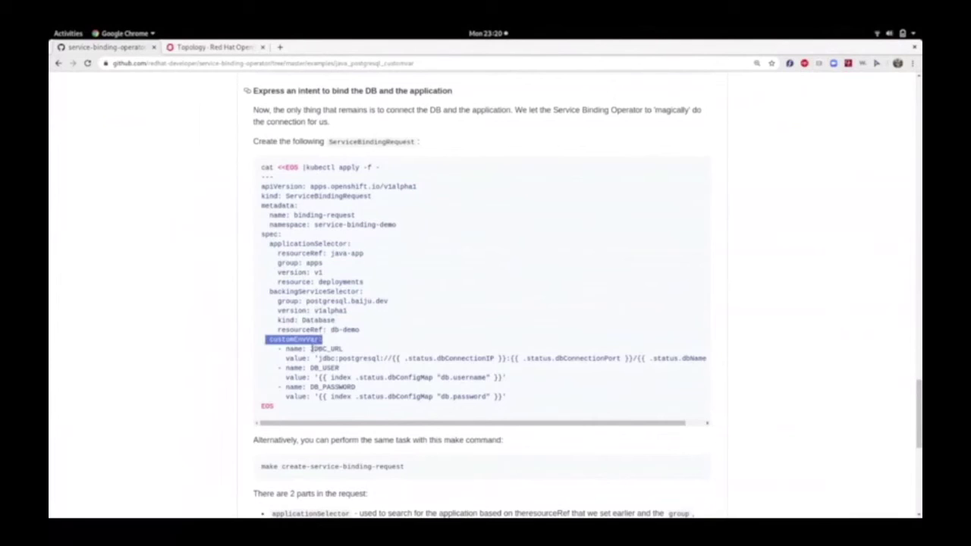
{"action": "left_click", "coordinate": [311, 348]}
{"action": "double_click", "coordinate": [289, 349]}
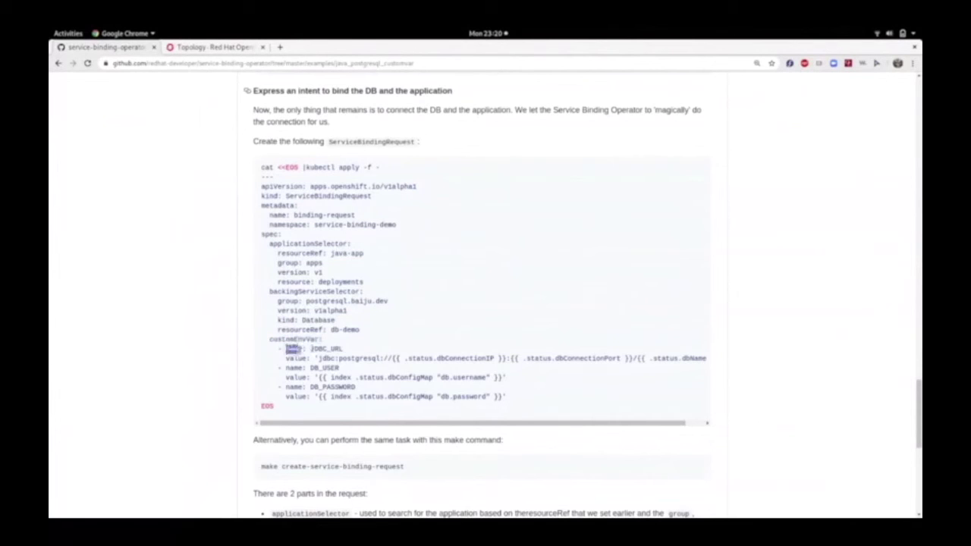
{"action": "double_click", "coordinate": [313, 348]}
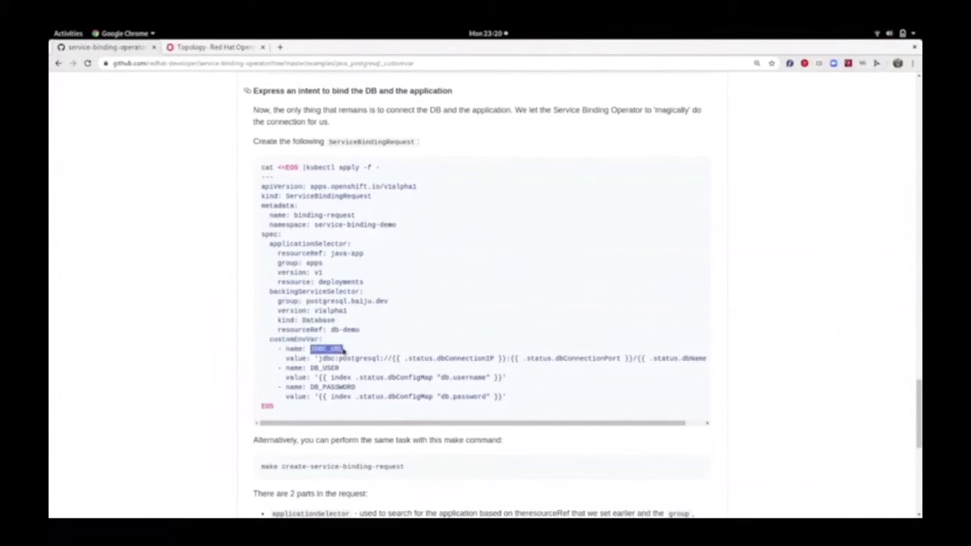
{"action": "double_click", "coordinate": [294, 360]}
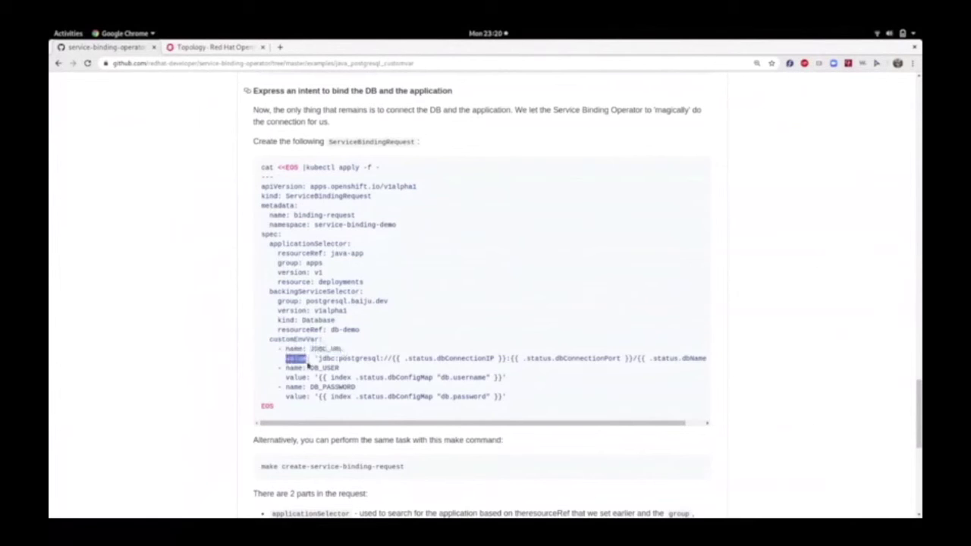
{"action": "left_click_drag", "start_coordinate": [318, 358], "coordinate": [623, 362]}
{"action": "left_click", "coordinate": [407, 359]}
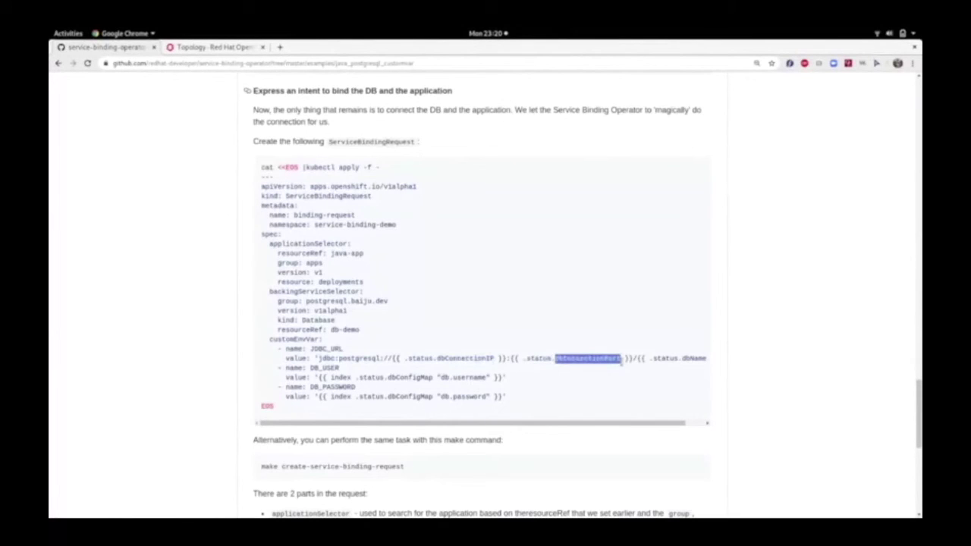
{"action": "left_click", "coordinate": [310, 371]}
{"action": "left_click_drag", "start_coordinate": [309, 371], "coordinate": [438, 380]}
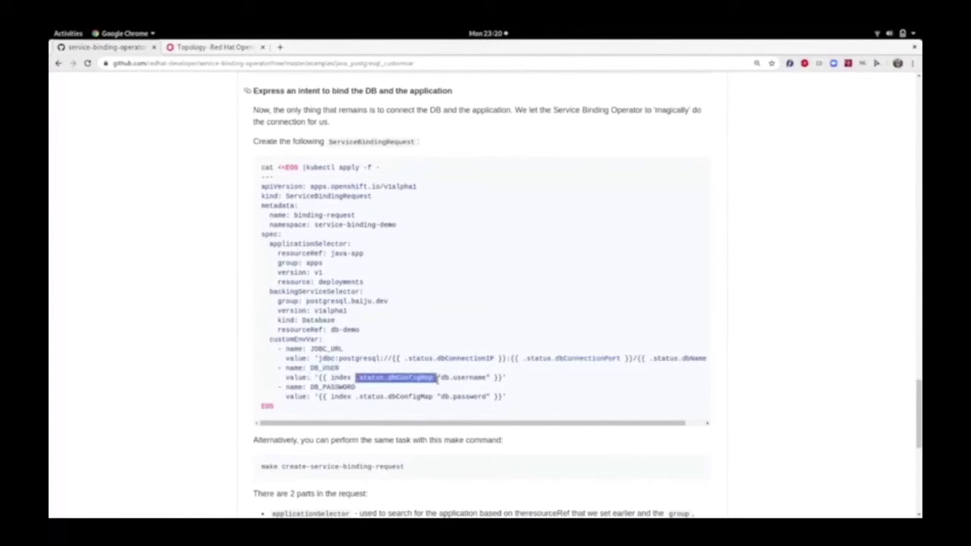
{"action": "left_click", "coordinate": [379, 397]}
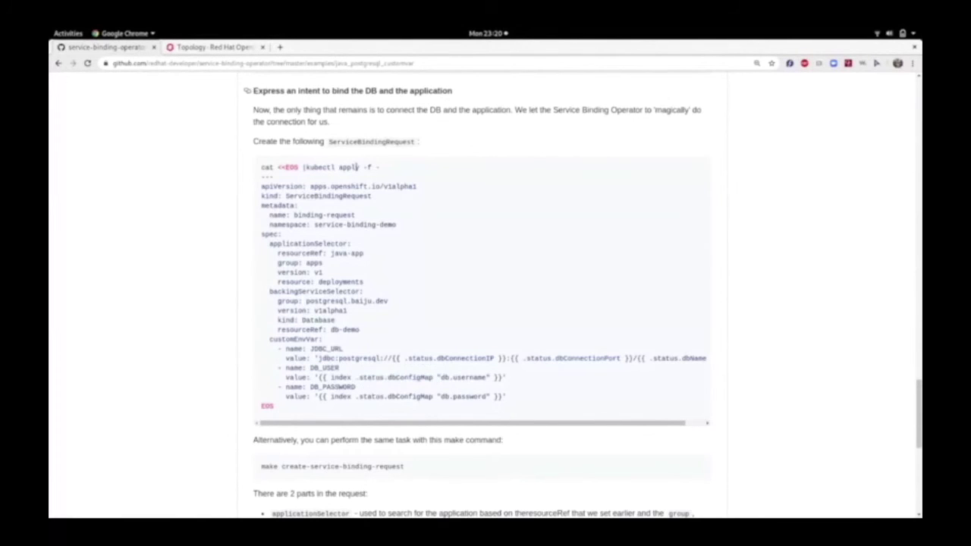
Open java-app's web page from the OpenShift topology and try to save a fruit named kiwi with quantity 1.
{"action": "left_click", "coordinate": [216, 48]}
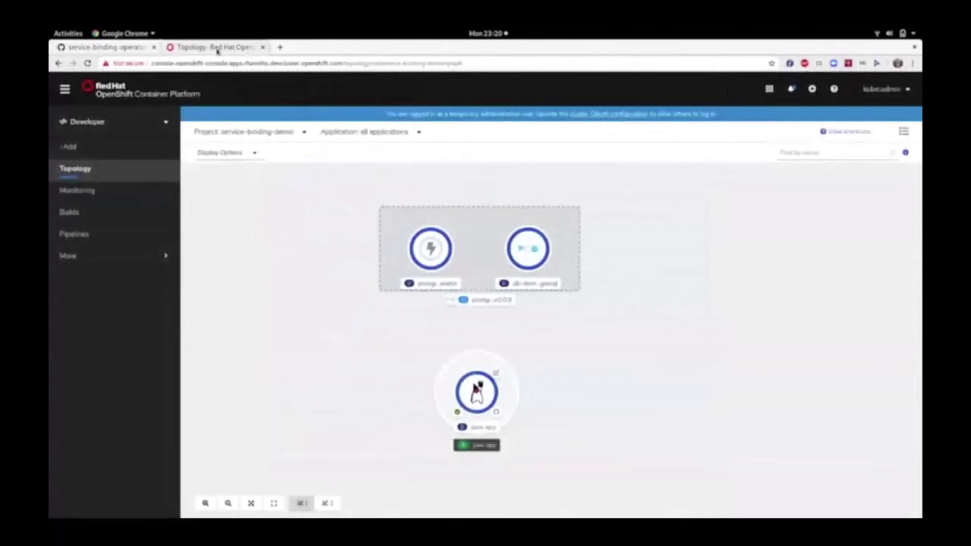
{"action": "mouse_move", "coordinate": [476, 390]}
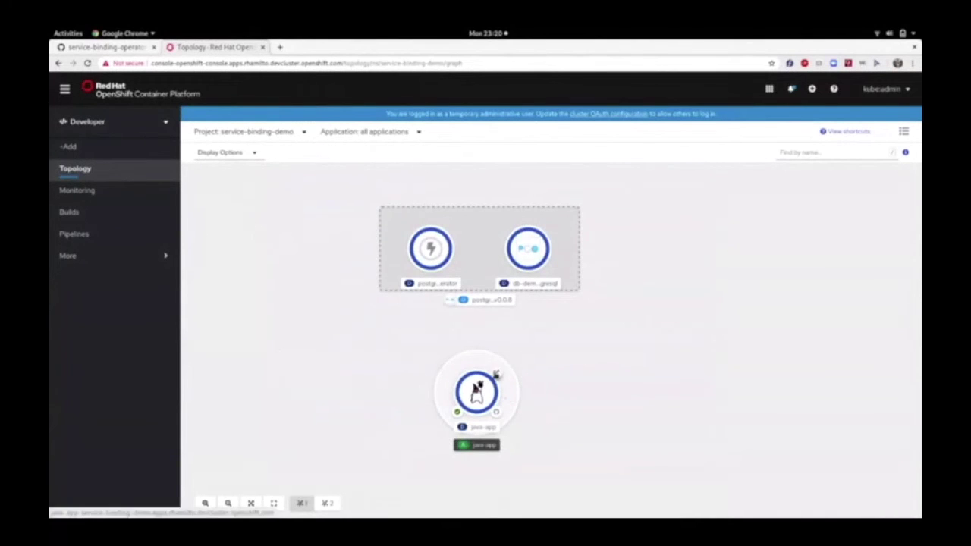
{"action": "left_click", "coordinate": [495, 374]}
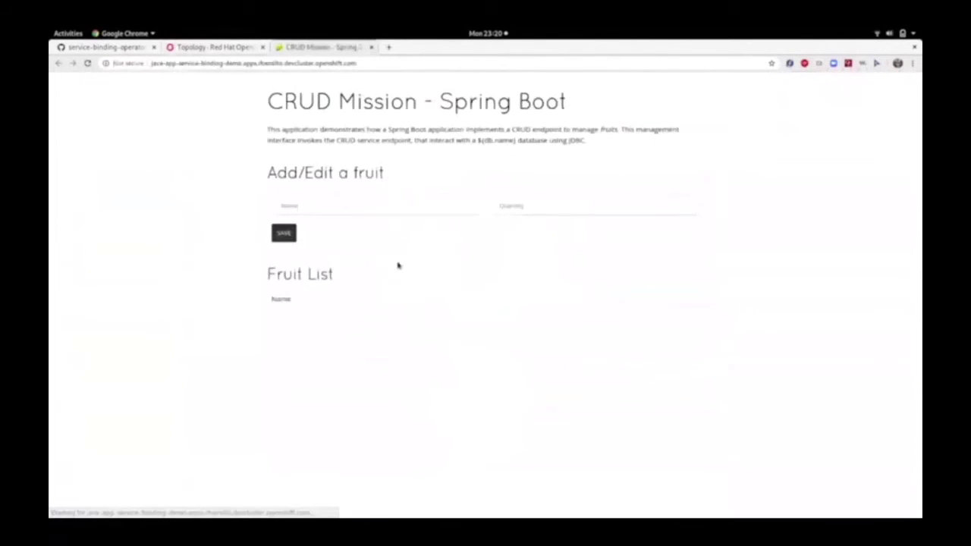
{"action": "left_click", "coordinate": [360, 205]}
{"action": "type", "text": "kiwi"}
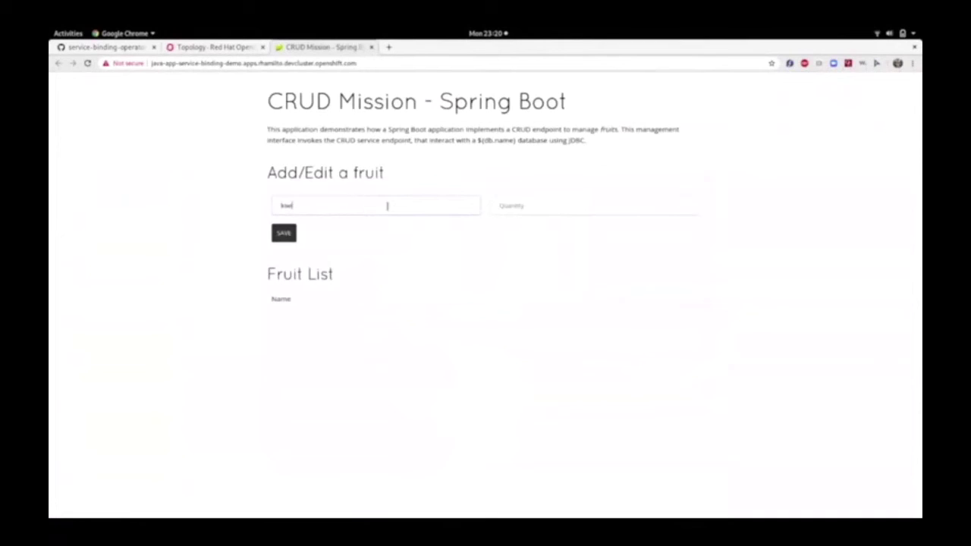
{"action": "left_click", "coordinate": [512, 213]}
{"action": "type", "text": "1"}
{"action": "left_click", "coordinate": [283, 233]}
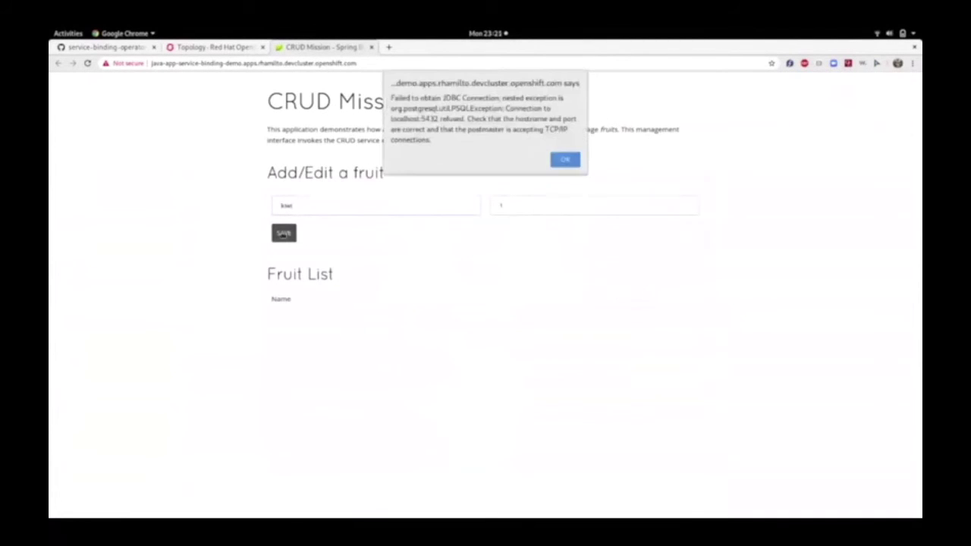
{"action": "left_click", "coordinate": [575, 160]}
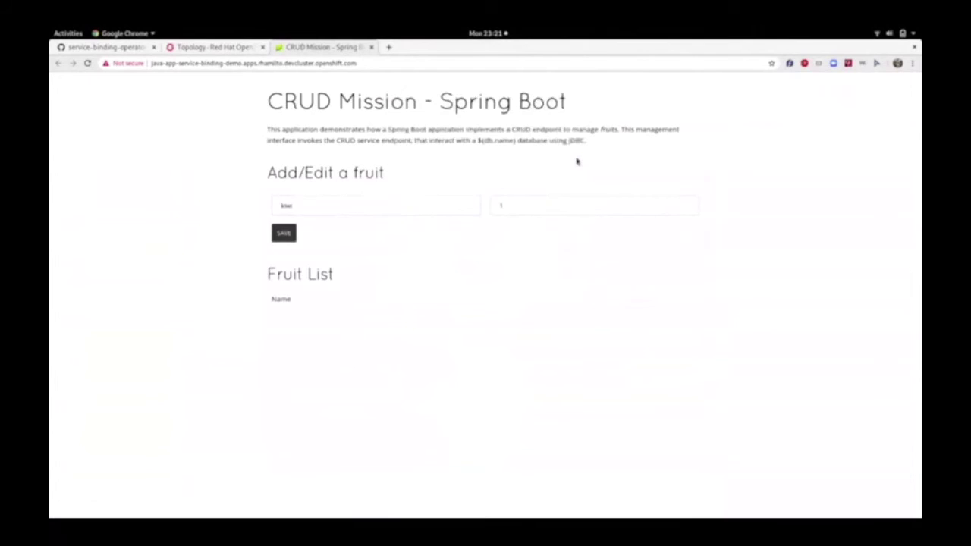
Create the binding-request ServiceBindingRequest in service-binding-demo by importing the README's example YAML, and check its Ready condition.
{"action": "left_click", "coordinate": [111, 47]}
{"action": "left_click_drag", "start_coordinate": [261, 187], "coordinate": [527, 402]}
{"action": "key", "text": "ctrl+c"}
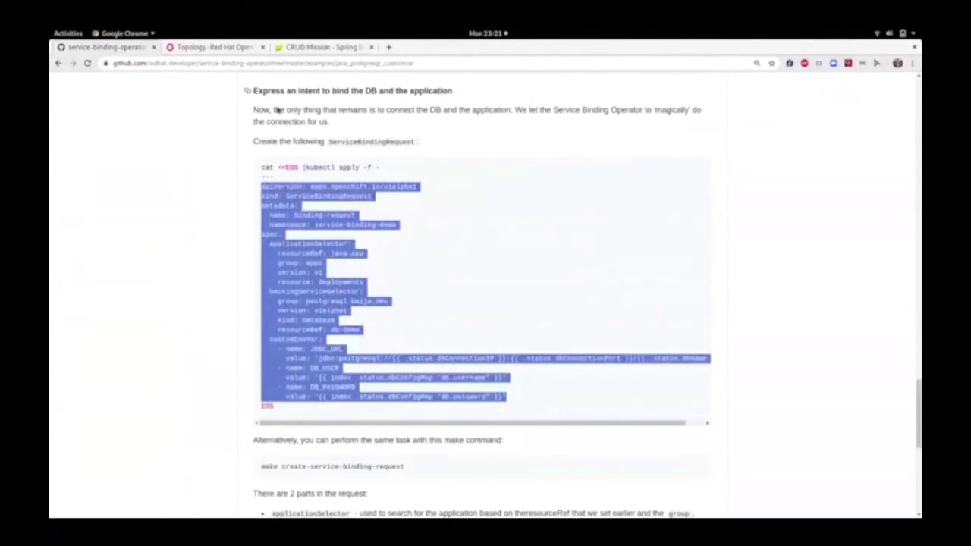
{"action": "left_click", "coordinate": [214, 47]}
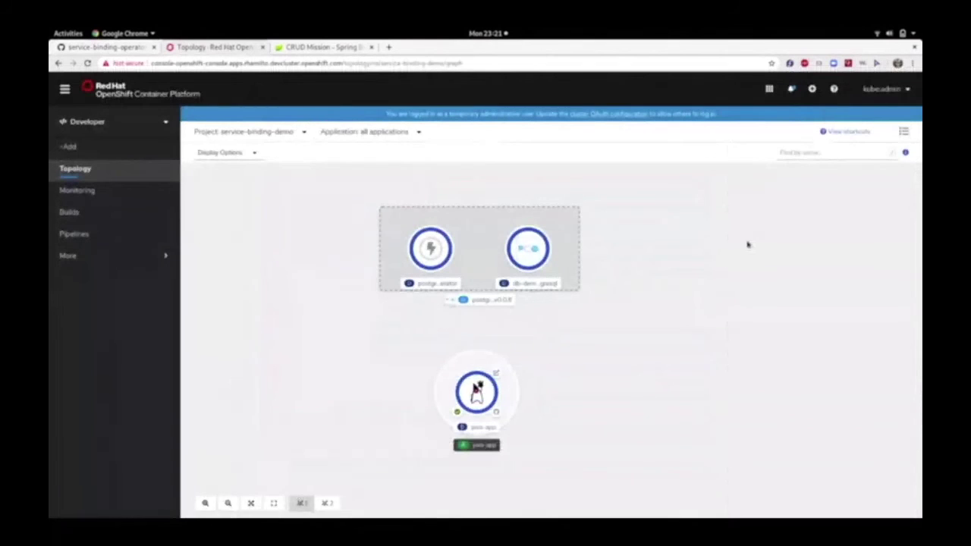
{"action": "left_click", "coordinate": [810, 90]}
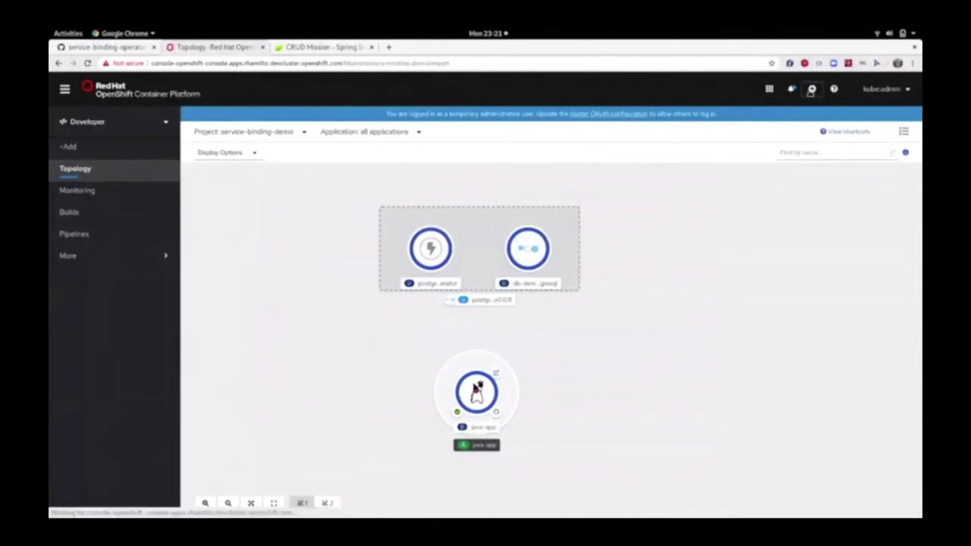
{"action": "key", "text": "ctrl+v"}
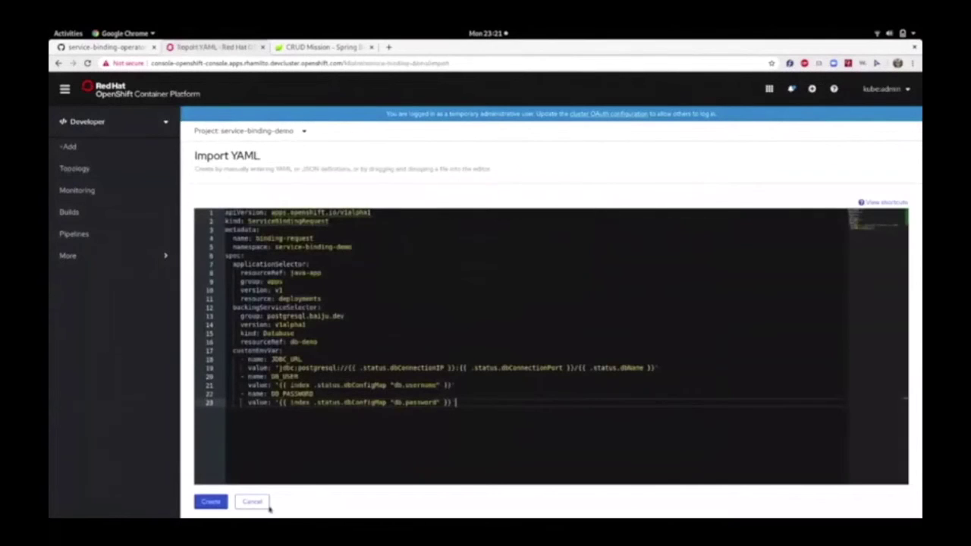
{"action": "left_click", "coordinate": [211, 502]}
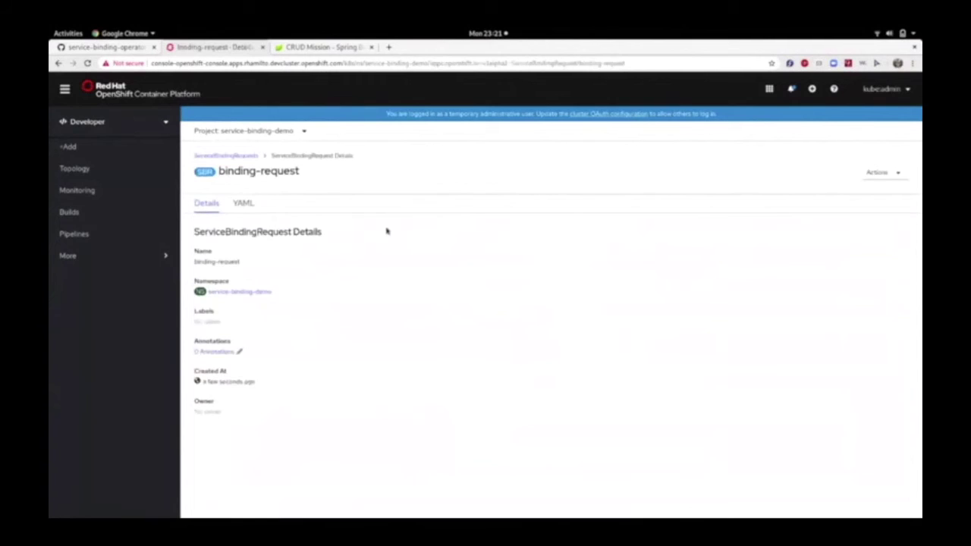
{"action": "left_click_drag", "start_coordinate": [235, 496], "coordinate": [201, 494]}
{"action": "left_click_drag", "start_coordinate": [340, 496], "coordinate": [320, 497]}
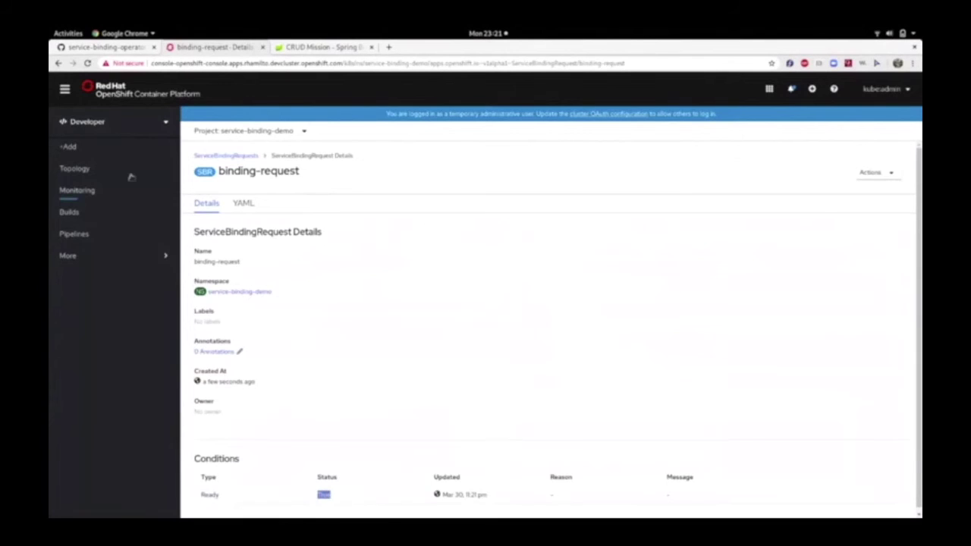
Return to the project topology and open java-app's resource details to inspect the bound deployment.
{"action": "left_click", "coordinate": [76, 169]}
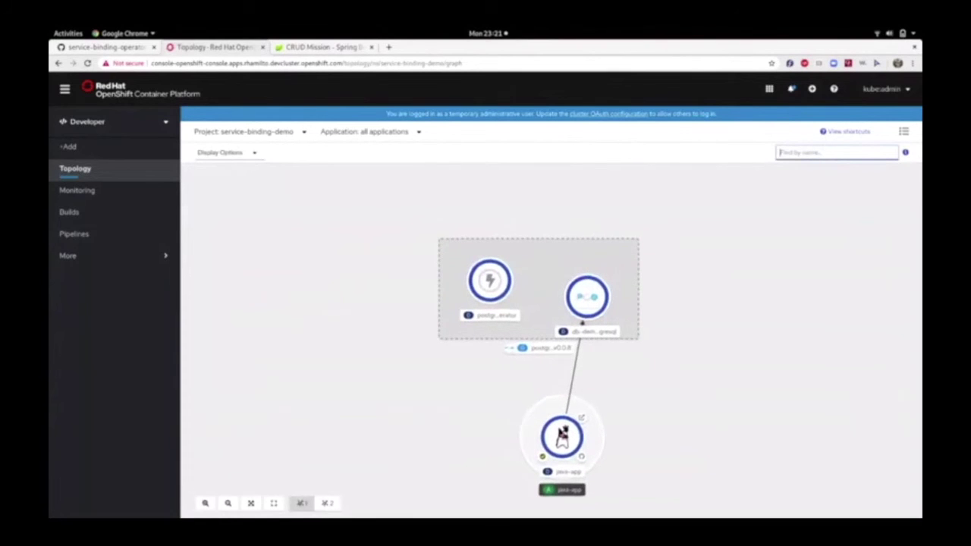
{"action": "left_click_drag", "start_coordinate": [561, 432], "coordinate": [567, 438]}
{"action": "left_click", "coordinate": [567, 438]}
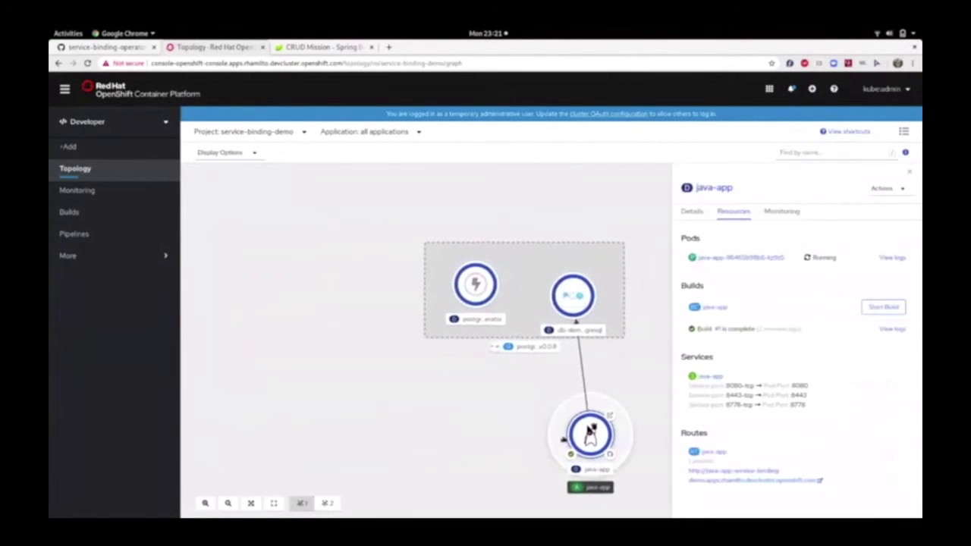
Close java-app's resource details and save a fruit named kiwi with quantity 10 on the app's web page.
{"action": "left_click", "coordinate": [446, 411]}
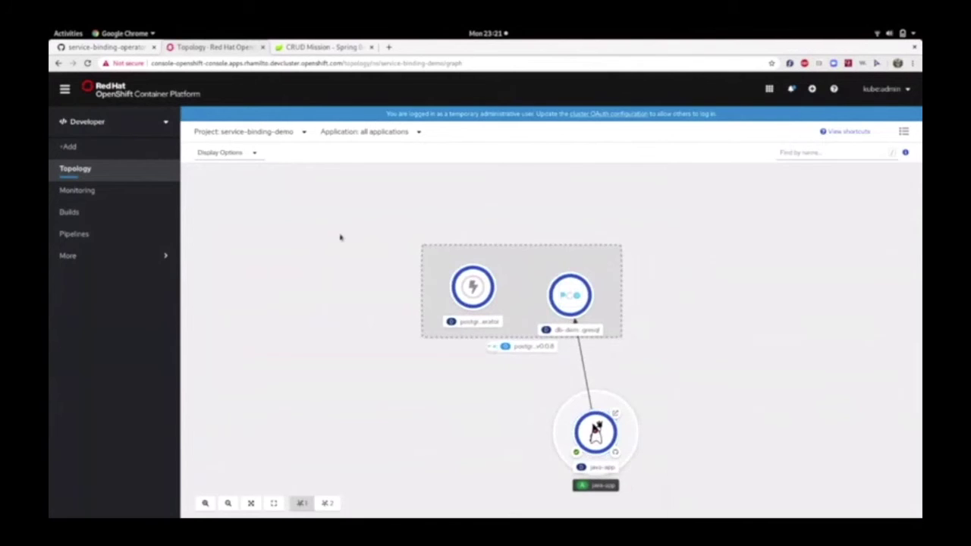
{"action": "left_click", "coordinate": [301, 47]}
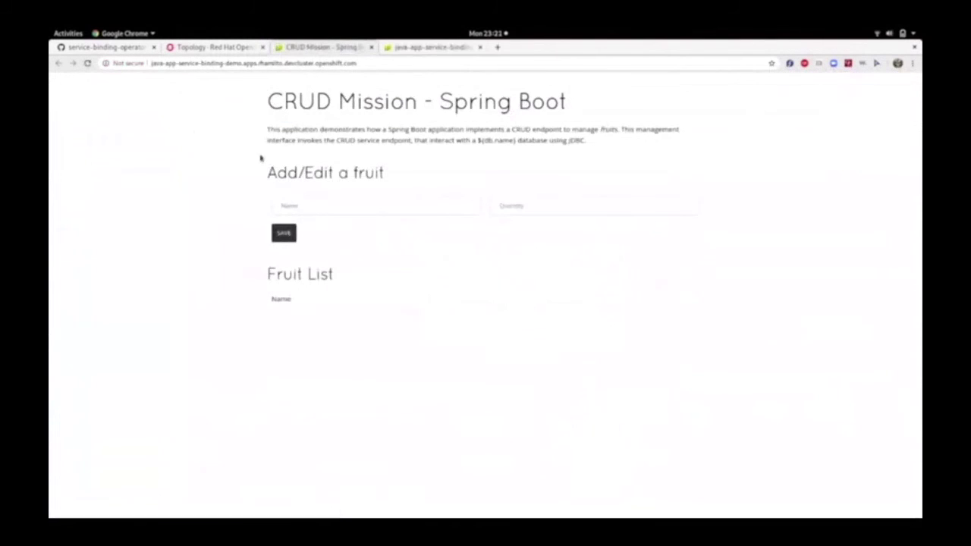
{"action": "left_click", "coordinate": [302, 205]}
{"action": "type", "text": "kiwi"}
{"action": "left_click", "coordinate": [510, 205]}
{"action": "type", "text": "10"}
{"action": "left_click", "coordinate": [284, 232]}
Save a second fruit named mango with quantity 30000 on the CRUD Mission page.
{"action": "left_click", "coordinate": [327, 205]}
{"action": "type", "text": "mango"}
{"action": "left_click", "coordinate": [504, 205]}
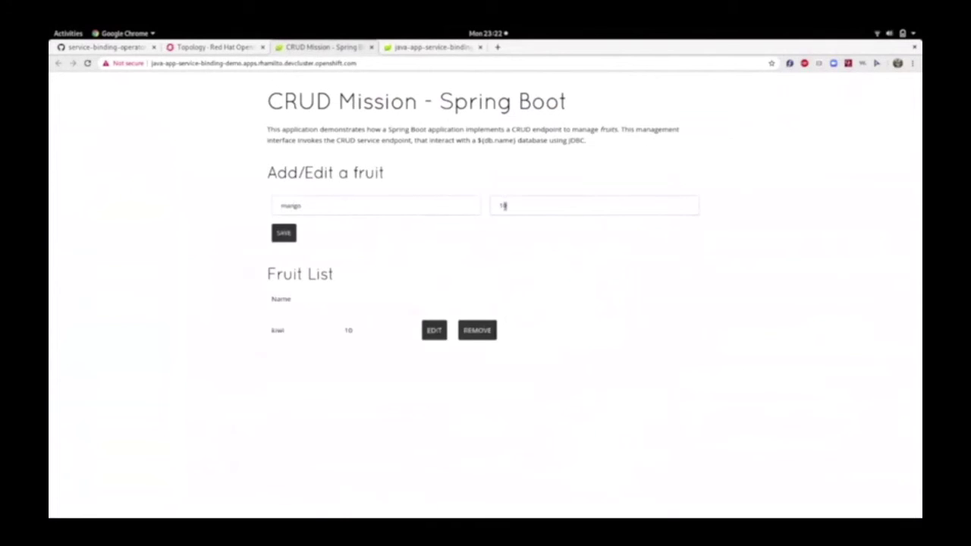
{"action": "type", "text": "30000"}
{"action": "left_click", "coordinate": [283, 233]}
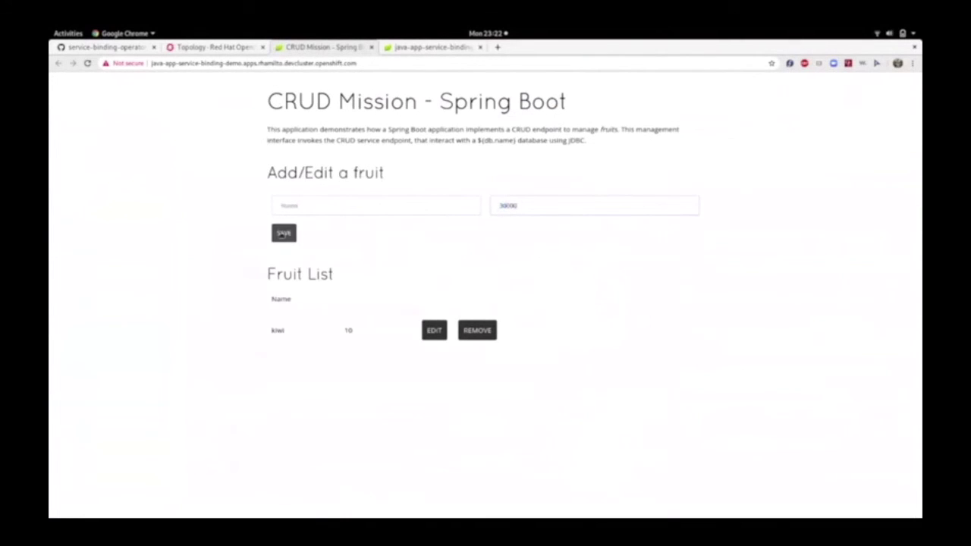
Return to the OpenShift console, search the service-binding-demo project for Secret resources and open the binding-request secret.
{"action": "left_click", "coordinate": [212, 47]}
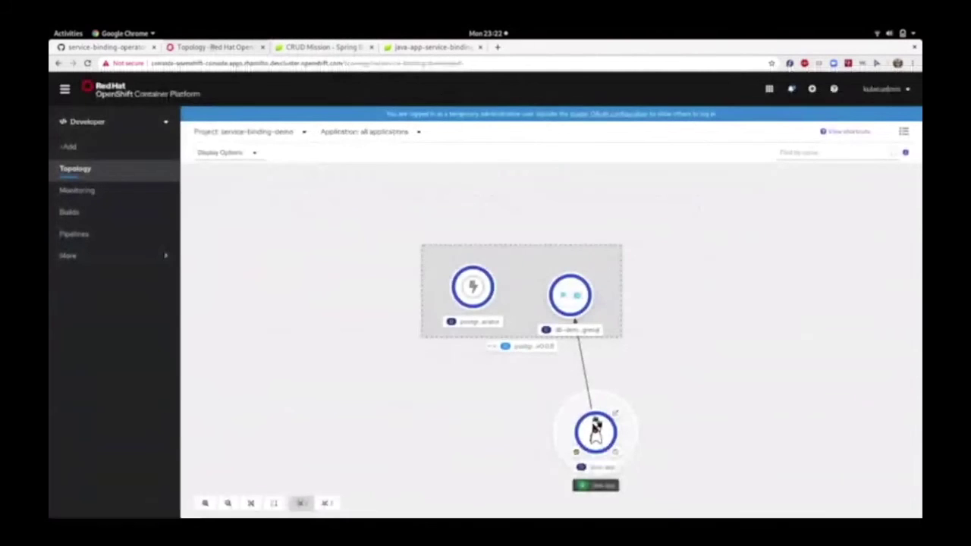
{"action": "left_click", "coordinate": [87, 257]}
{"action": "left_click", "coordinate": [86, 275]}
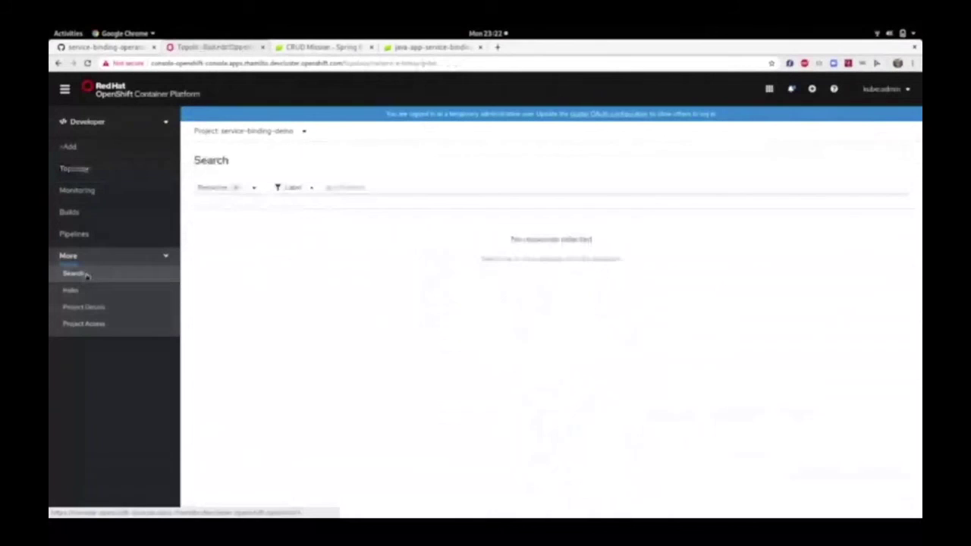
{"action": "left_click", "coordinate": [239, 187]}
{"action": "type", "text": "secret"}
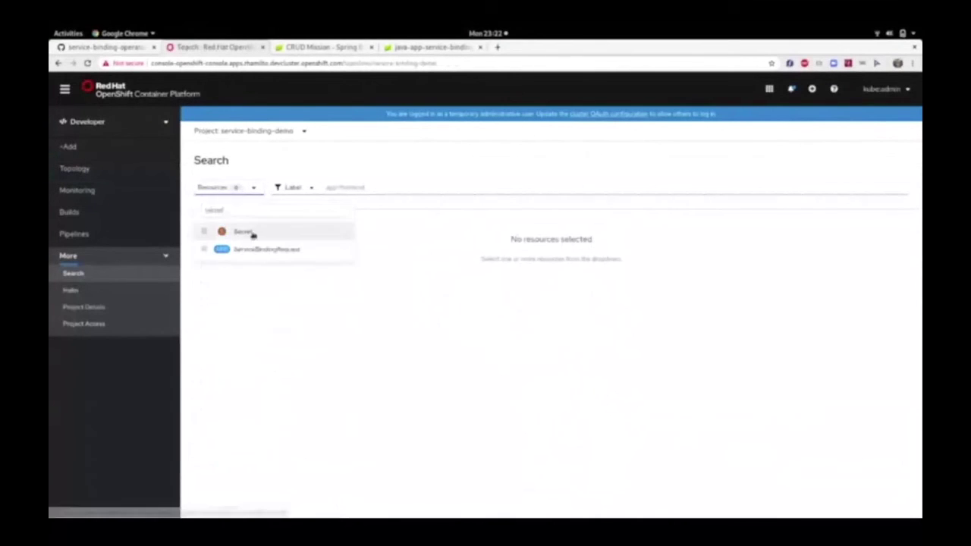
{"action": "left_click", "coordinate": [252, 232]}
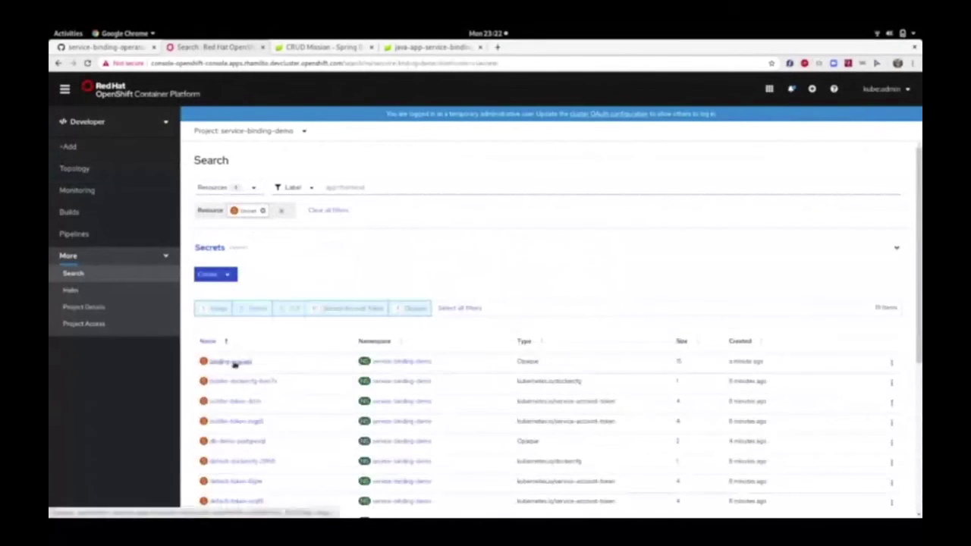
{"action": "left_click", "coordinate": [234, 362]}
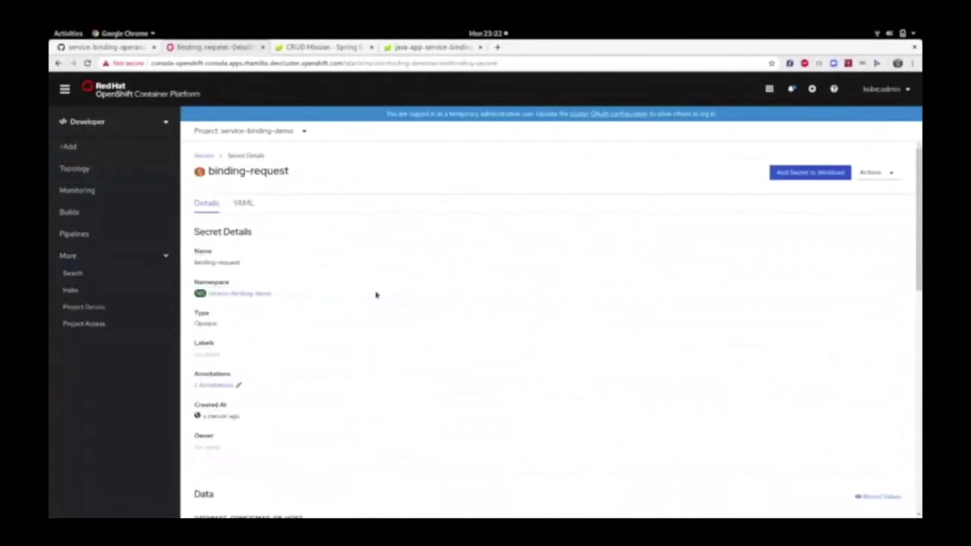
Examine the data keys of the binding-request secret, focusing on their DATABASE prefix.
{"action": "scroll", "coordinate": [369, 341], "scroll_direction": "down", "scroll_amount": 2}
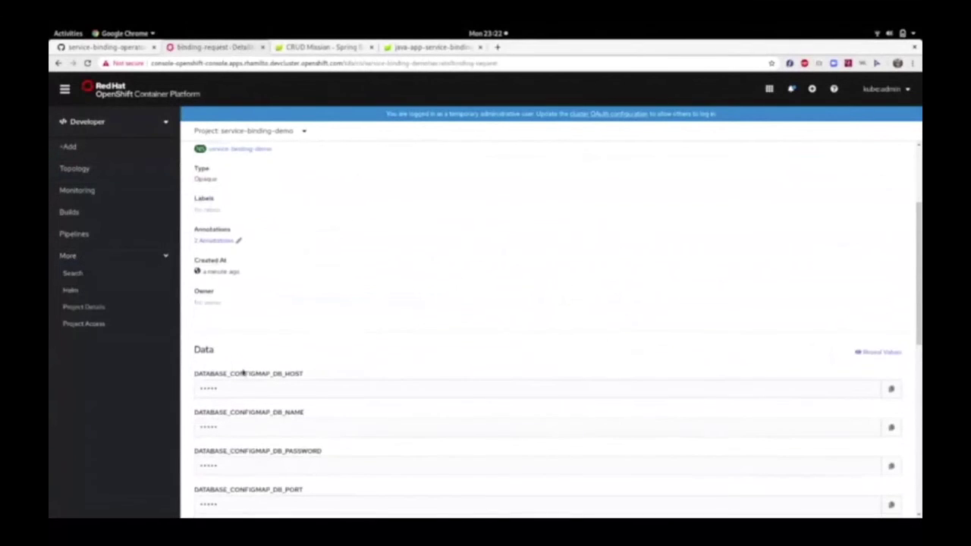
{"action": "left_click_drag", "start_coordinate": [196, 416], "coordinate": [241, 414]}
{"action": "left_click_drag", "start_coordinate": [195, 370], "coordinate": [230, 360]}
{"action": "scroll", "coordinate": [198, 356], "scroll_direction": "down", "scroll_amount": 2}
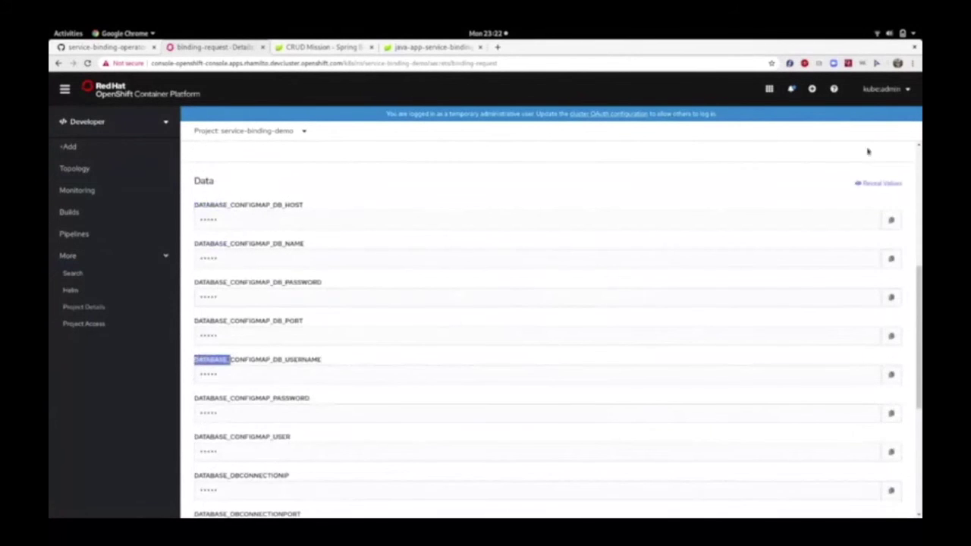
Reveal the secret's values and inspect DB_USER, DB_PASSWORD and the IP address, port and database name parts of JDBC_URL.
{"action": "left_click", "coordinate": [874, 183]}
{"action": "scroll", "coordinate": [561, 277], "scroll_direction": "down", "scroll_amount": 3}
{"action": "scroll", "coordinate": [559, 279], "scroll_direction": "down", "scroll_amount": 1}
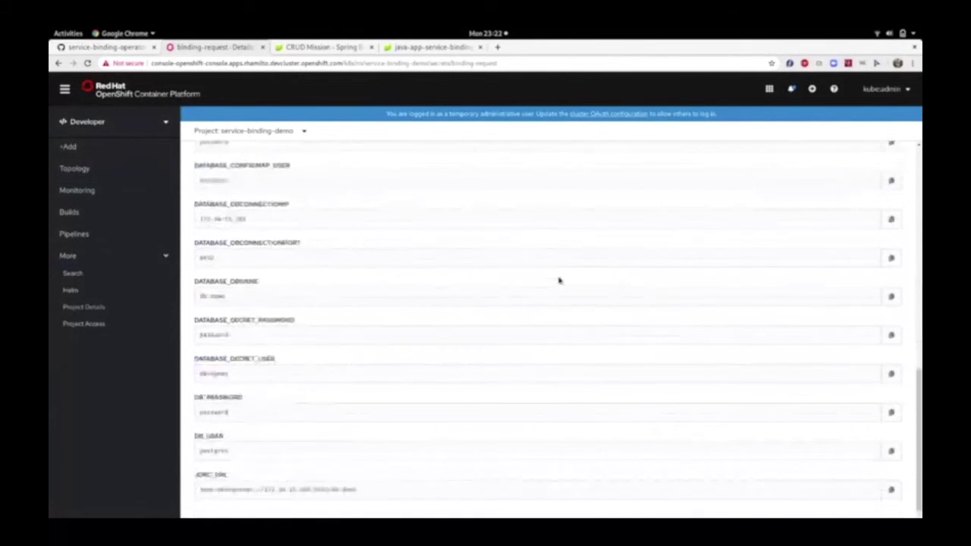
{"action": "left_click_drag", "start_coordinate": [226, 439], "coordinate": [188, 438]}
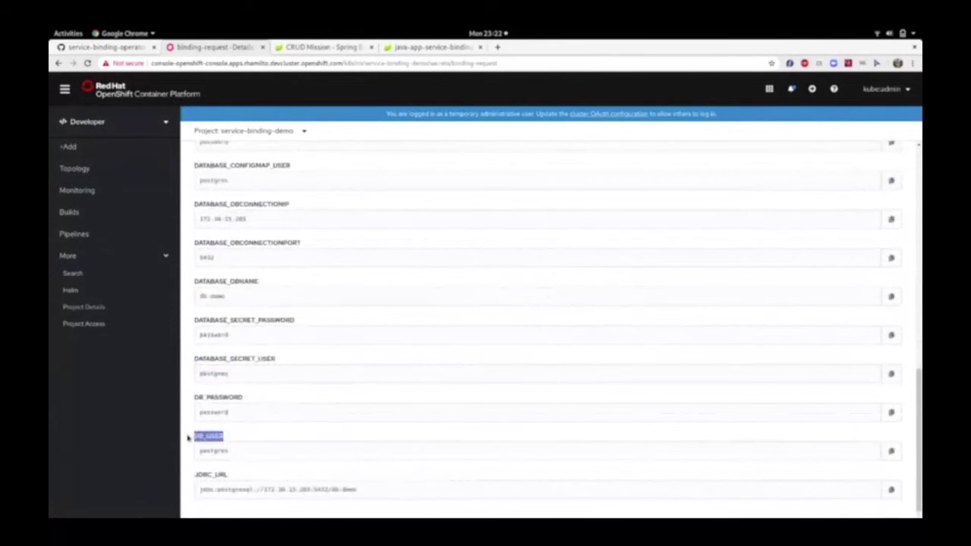
{"action": "left_click_drag", "start_coordinate": [246, 397], "coordinate": [193, 398]}
{"action": "left_click_drag", "start_coordinate": [227, 475], "coordinate": [312, 490]}
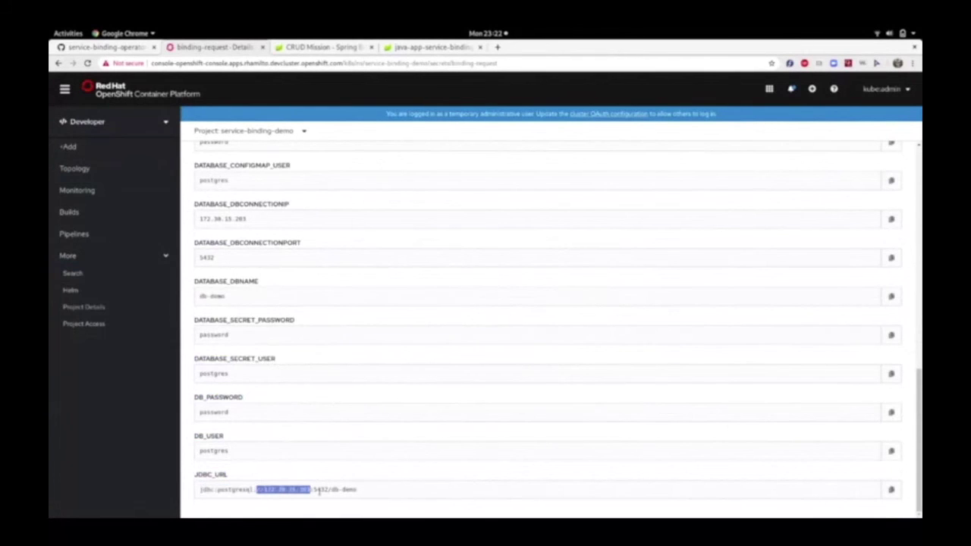
{"action": "double_click", "coordinate": [324, 490]}
{"action": "double_click", "coordinate": [346, 490]}
{"action": "left_click_drag", "start_coordinate": [344, 490], "coordinate": [332, 489]}
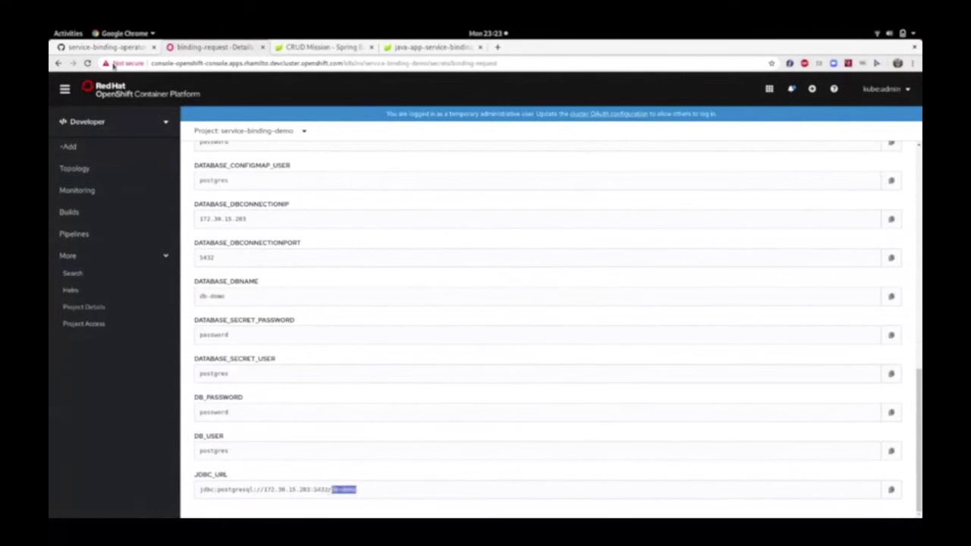
Compare the README's JDBC_URL template fields dbConnectionIP and dbConnectionPort with the address and port in the secret's JDBC_URL.
{"action": "left_click", "coordinate": [102, 47]}
{"action": "left_click", "coordinate": [288, 358]}
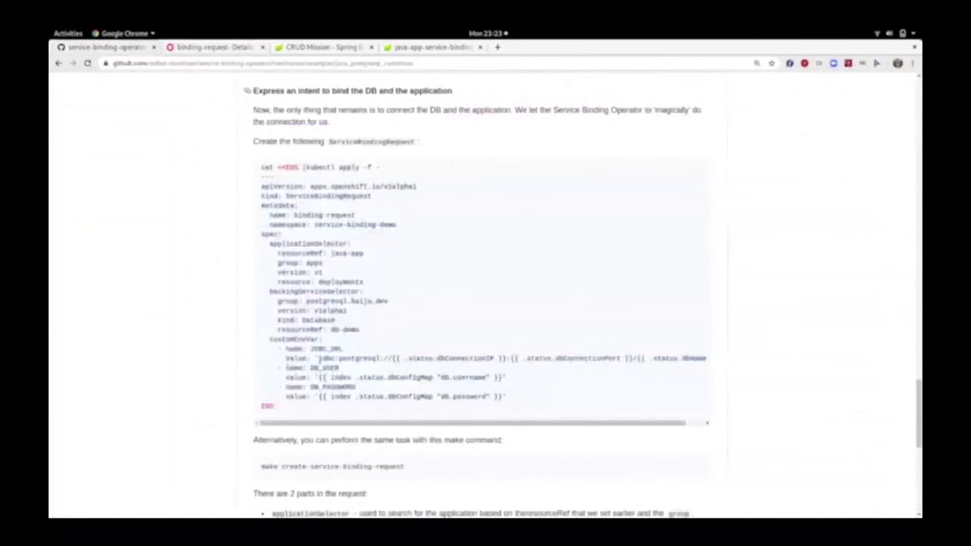
{"action": "left_click_drag", "start_coordinate": [319, 358], "coordinate": [493, 358]}
{"action": "left_click_drag", "start_coordinate": [553, 358], "coordinate": [620, 358]}
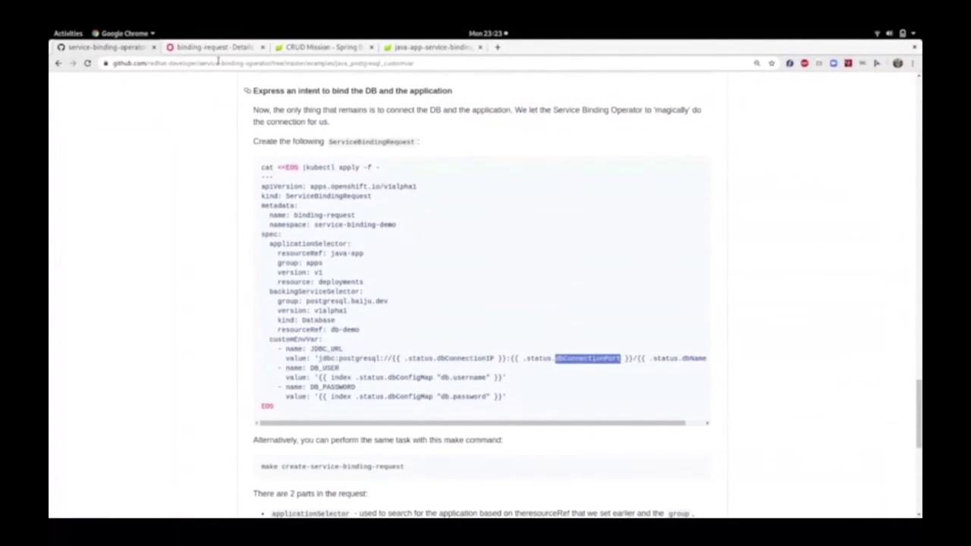
{"action": "left_click", "coordinate": [214, 47]}
{"action": "left_click_drag", "start_coordinate": [264, 489], "coordinate": [310, 489]}
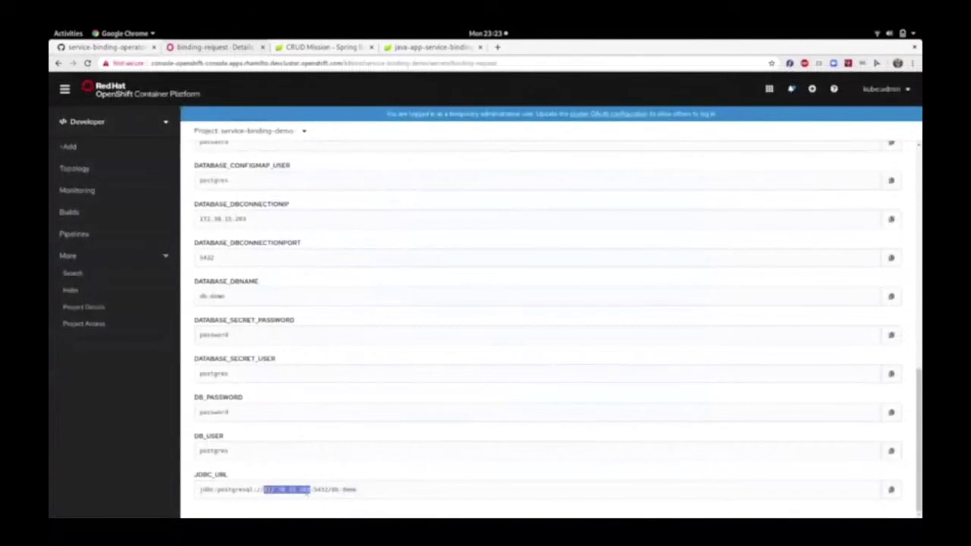
{"action": "double_click", "coordinate": [319, 490]}
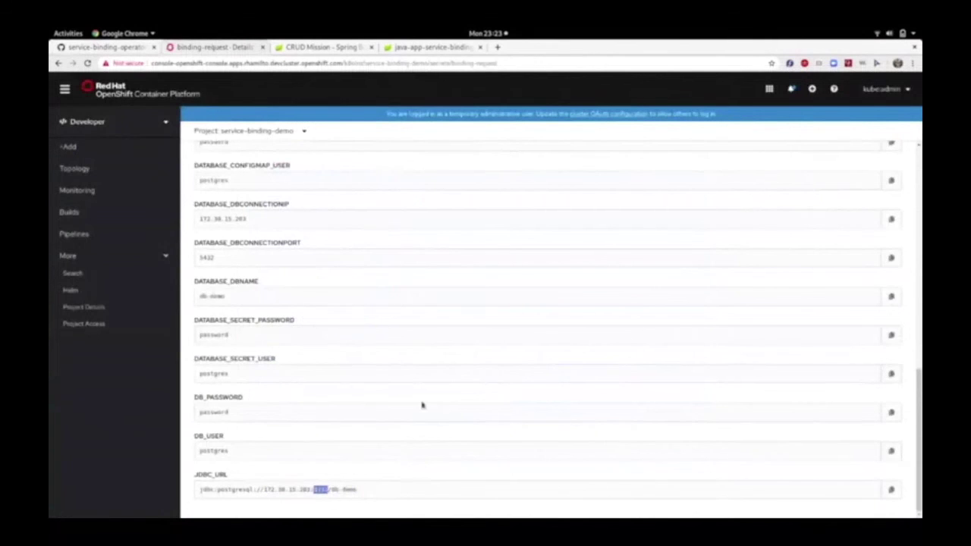
{"action": "scroll", "coordinate": [423, 404], "scroll_direction": "up", "scroll_amount": 5}
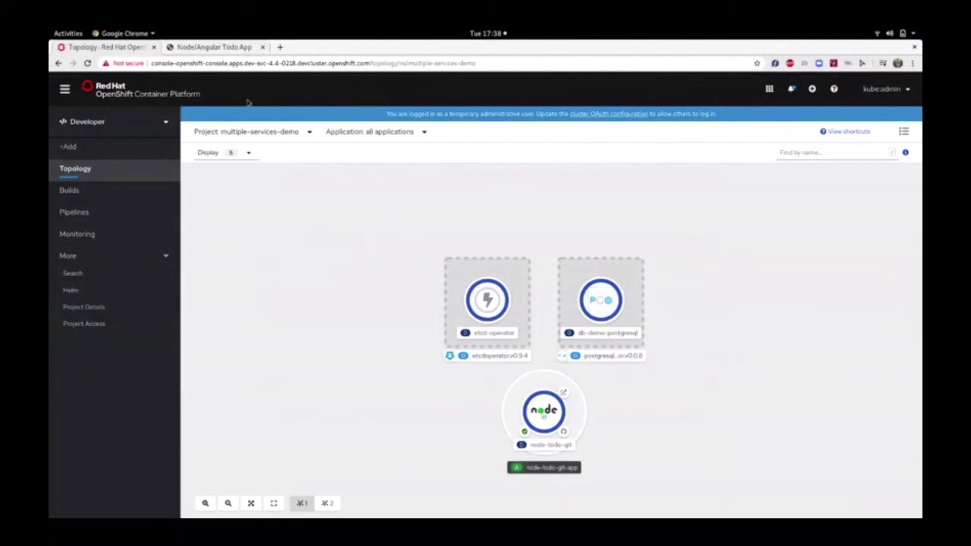
Spread the etcd-operator and db-demo-postgresql groups apart above node-todo-git in the multiple-services-demo topology, and check the Todo app's page.
{"action": "left_click_drag", "start_coordinate": [470, 285], "coordinate": [433, 258]}
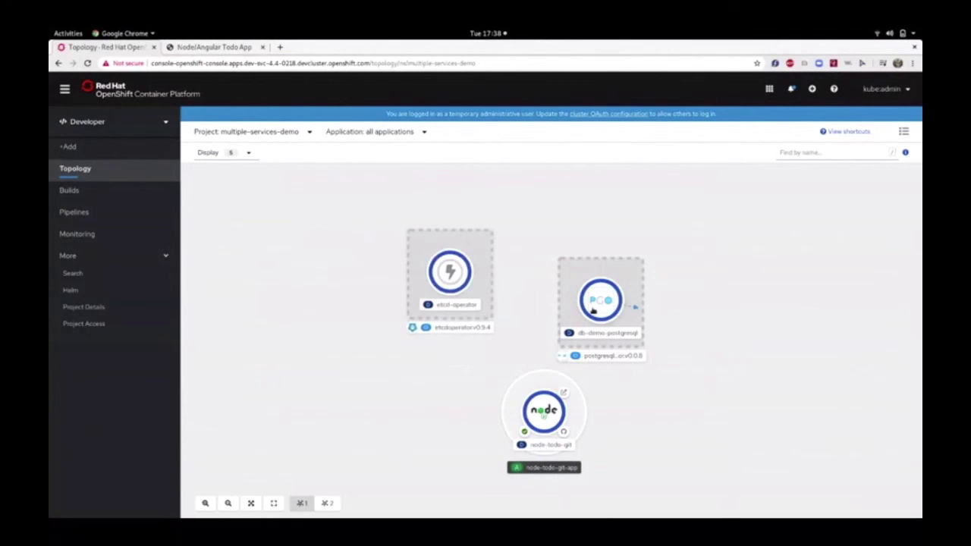
{"action": "left_click_drag", "start_coordinate": [593, 311], "coordinate": [594, 271]}
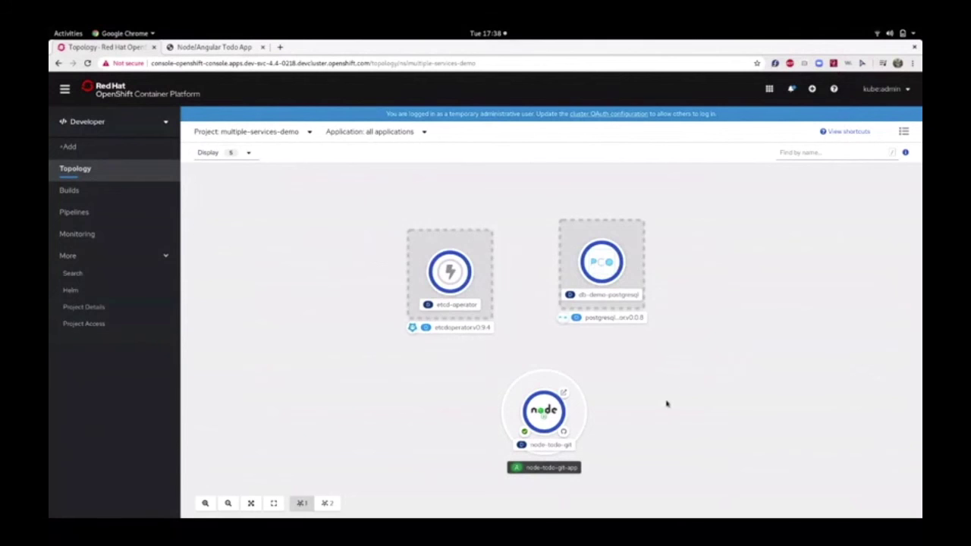
{"action": "left_click", "coordinate": [224, 48]}
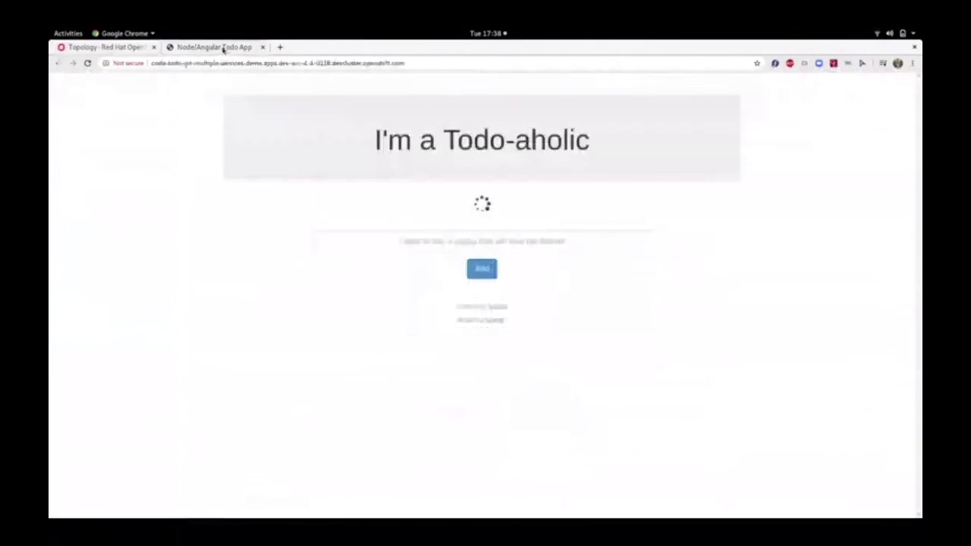
{"action": "left_click", "coordinate": [116, 50]}
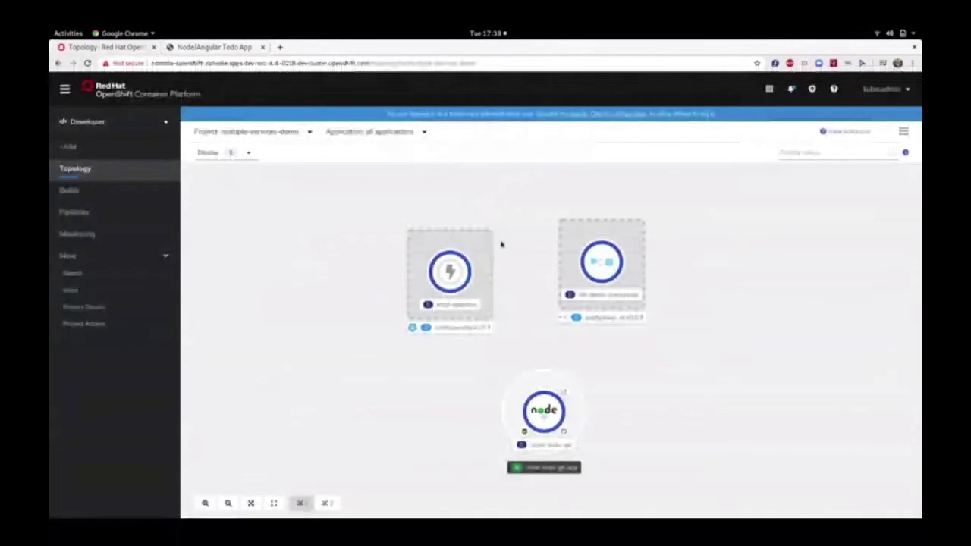
Create the node-todo-git ServiceBindingRequest from YAML, binding the node-todo-git deployment to Database db-demo and EtcdCluster etcd-demo with detectBindingResources true.
{"action": "left_click", "coordinate": [812, 89]}
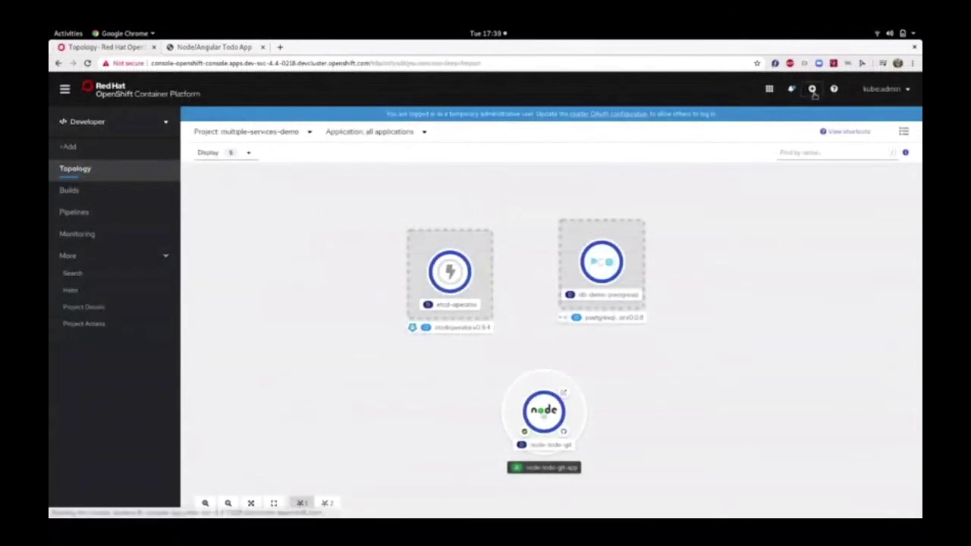
{"action": "type", "text": "apiVersion: apps.openshift.io/v1alpha1 kind: ServiceBindingRequest metadata:   name: node-todo-git spec:   applicationSelector:     resourceRef: node-todo-git     group: apps     version: v1     resource: deployments   backingServiceSelectors:   - group: postgresql.baiju.dev     version: v1alpha1     kind: Database     resourceRef: db-demo   - group: etcd.database.coreos.com     version: v1beta2     kind: EtcdCluster     resourceRef: etcd-demo   detectBindingResources: true"}
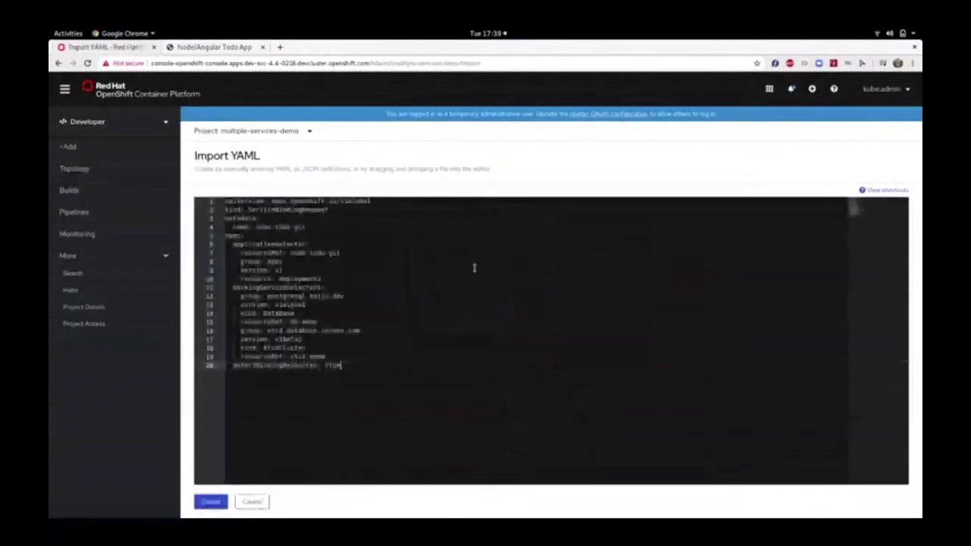
{"action": "double_click", "coordinate": [226, 236]}
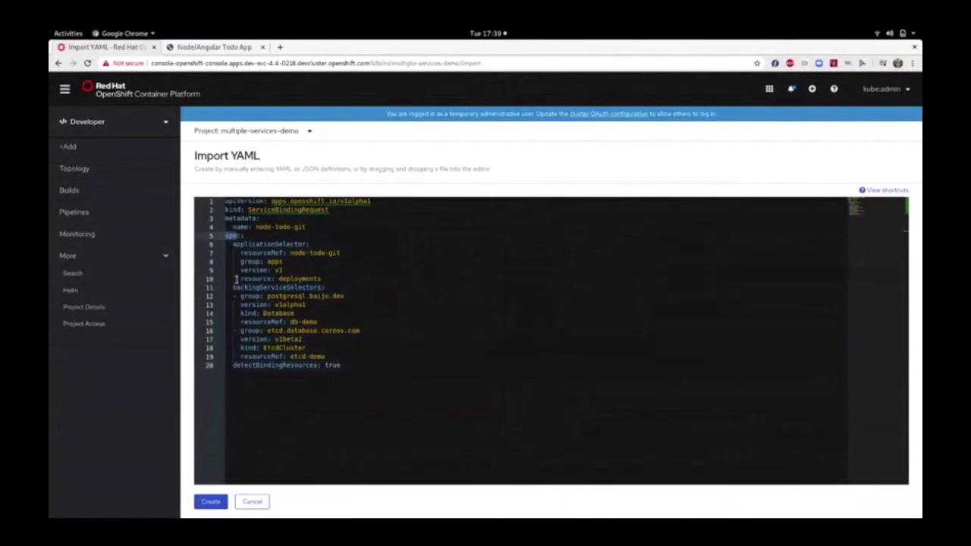
{"action": "left_click_drag", "start_coordinate": [233, 287], "coordinate": [326, 289]}
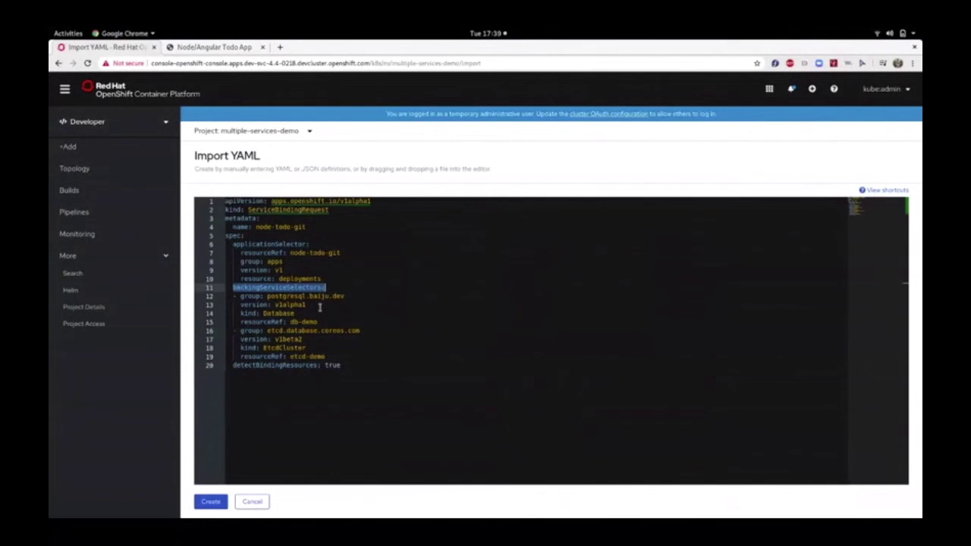
{"action": "left_click_drag", "start_coordinate": [265, 296], "coordinate": [303, 296]}
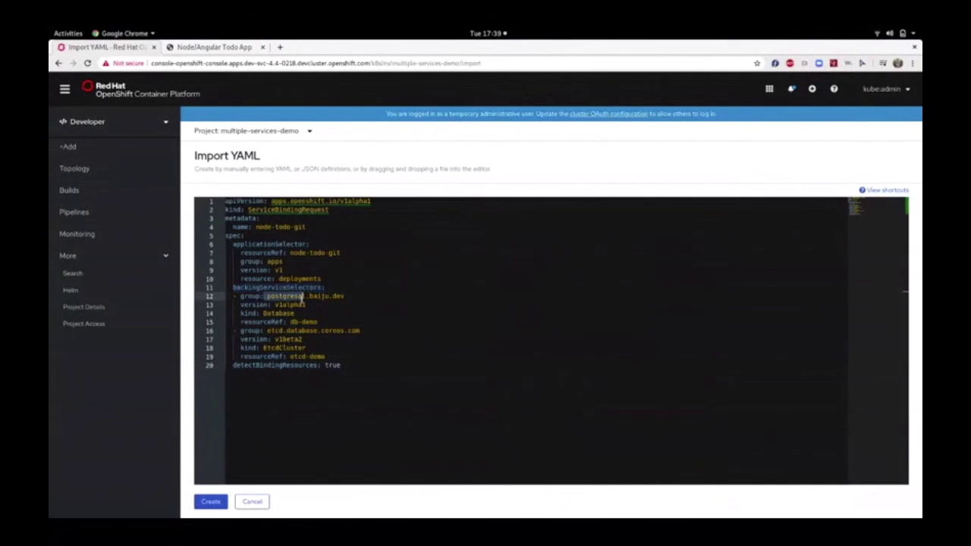
{"action": "double_click", "coordinate": [275, 331]}
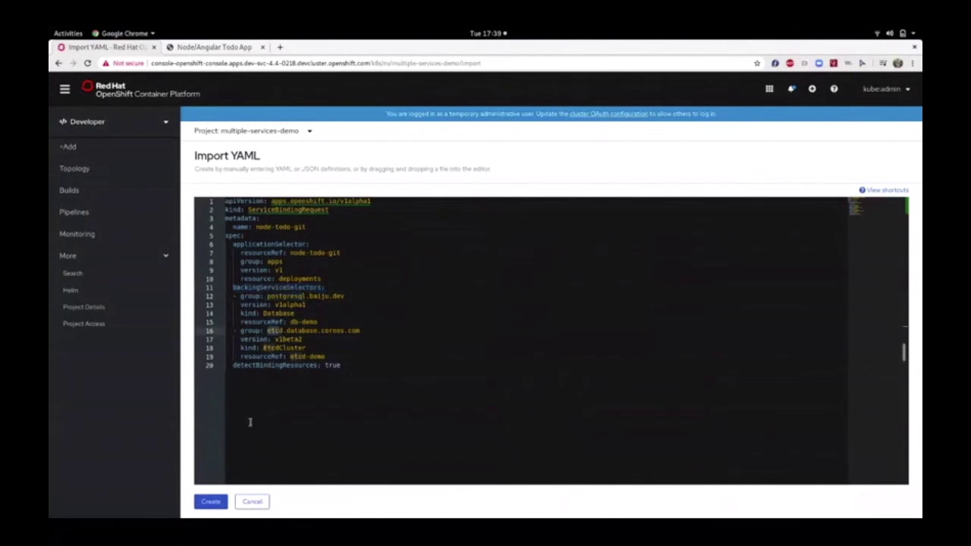
{"action": "left_click", "coordinate": [211, 501]}
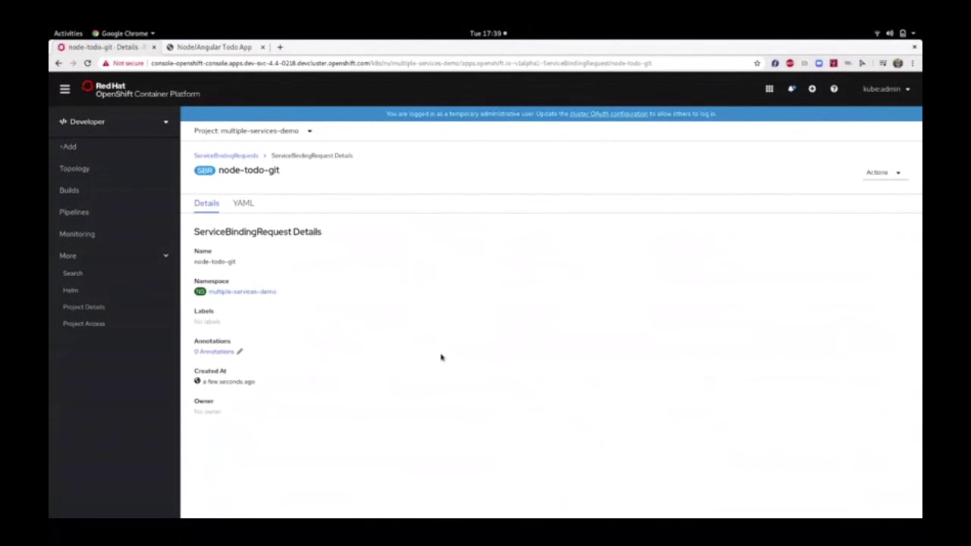
Reload the node-todo-git ServiceBindingRequest details and check the status of its Ready condition.
{"action": "key", "text": "F5"}
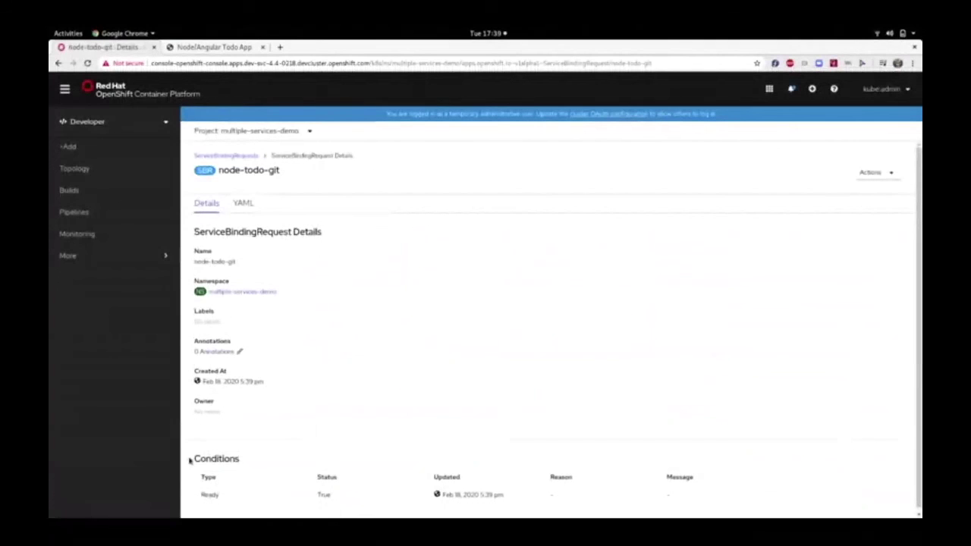
{"action": "left_click_drag", "start_coordinate": [190, 460], "coordinate": [243, 460]}
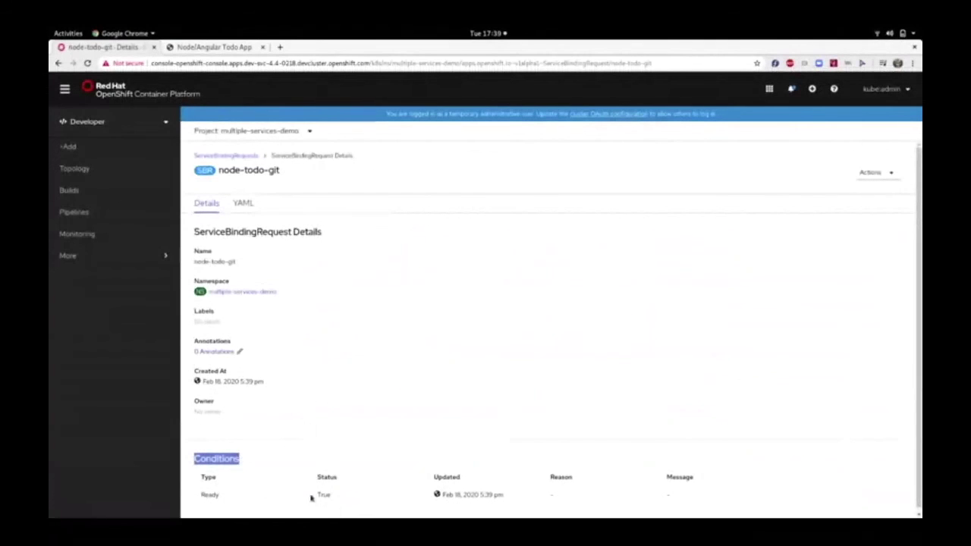
{"action": "left_click_drag", "start_coordinate": [314, 497], "coordinate": [342, 499]}
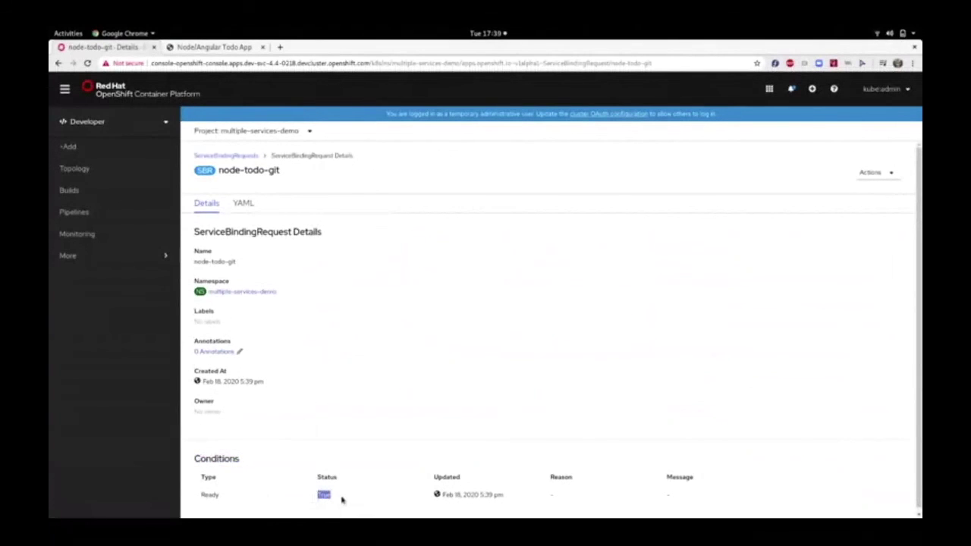
{"action": "left_click_drag", "start_coordinate": [220, 496], "coordinate": [201, 494]}
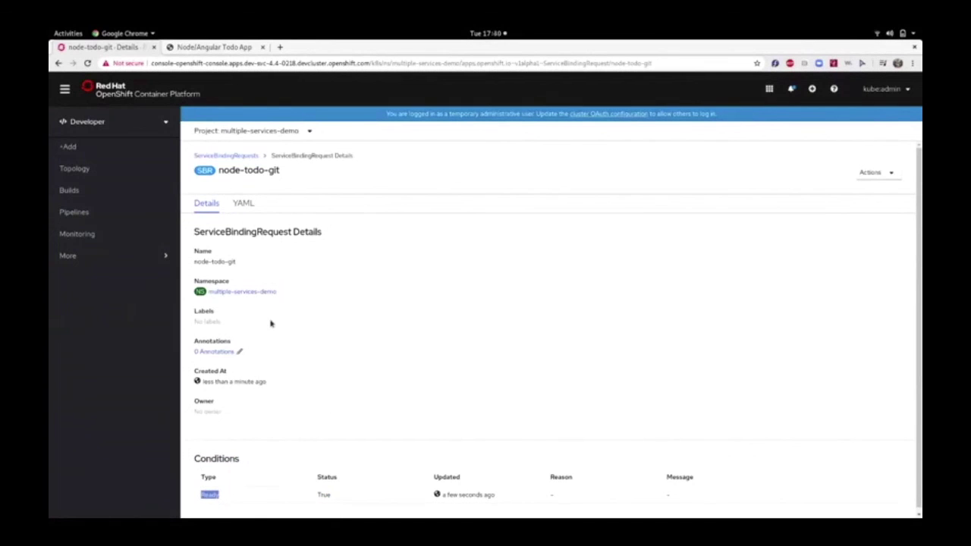
Open the node-todo-git app's page from the multiple-services-demo topology and add the todo item "buy fruits".
{"action": "left_click", "coordinate": [102, 174]}
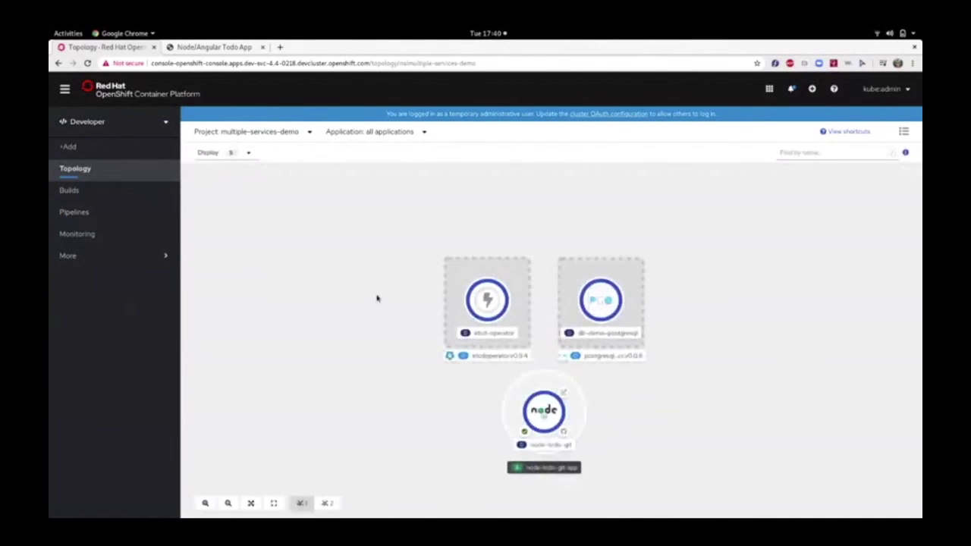
{"action": "left_click", "coordinate": [564, 396]}
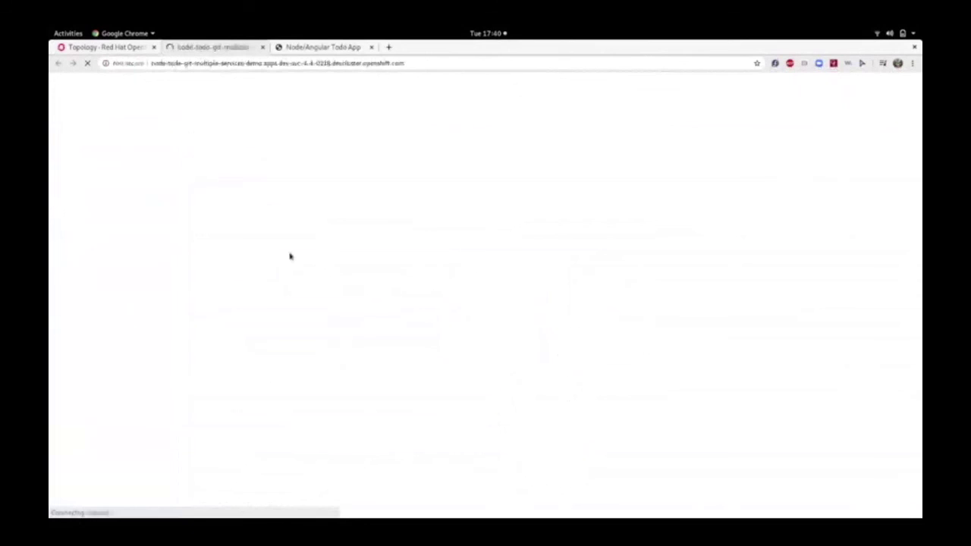
{"action": "left_click", "coordinate": [462, 219]}
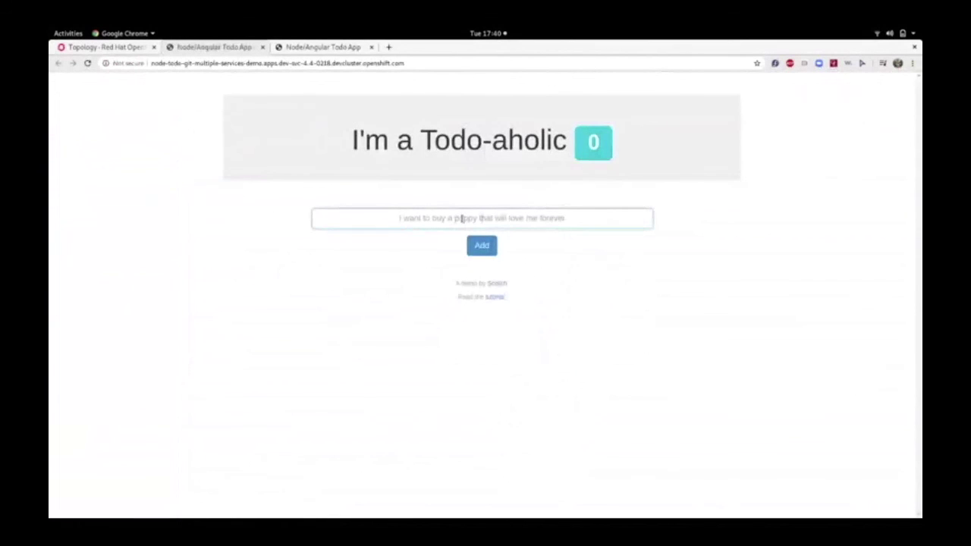
{"action": "type", "text": "buy fruits"}
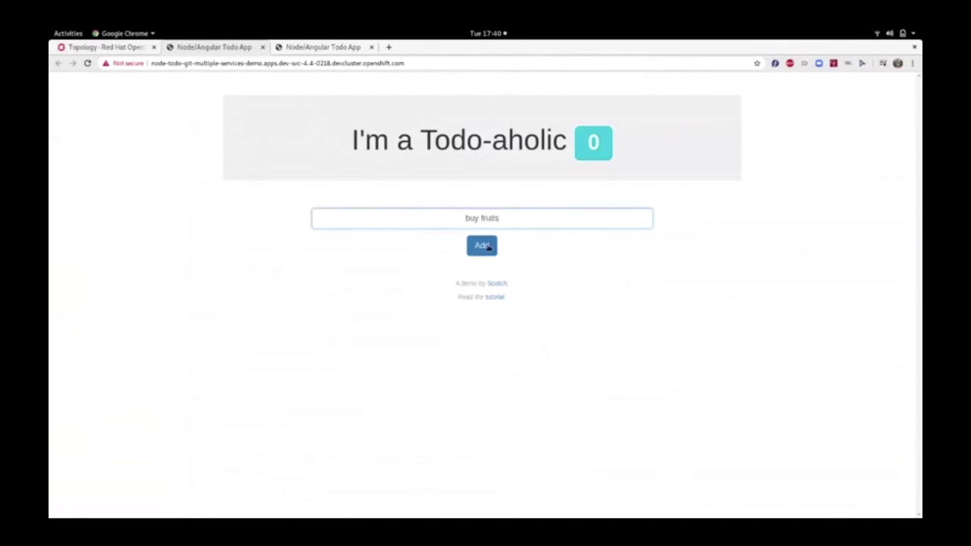
{"action": "left_click", "coordinate": [486, 246]}
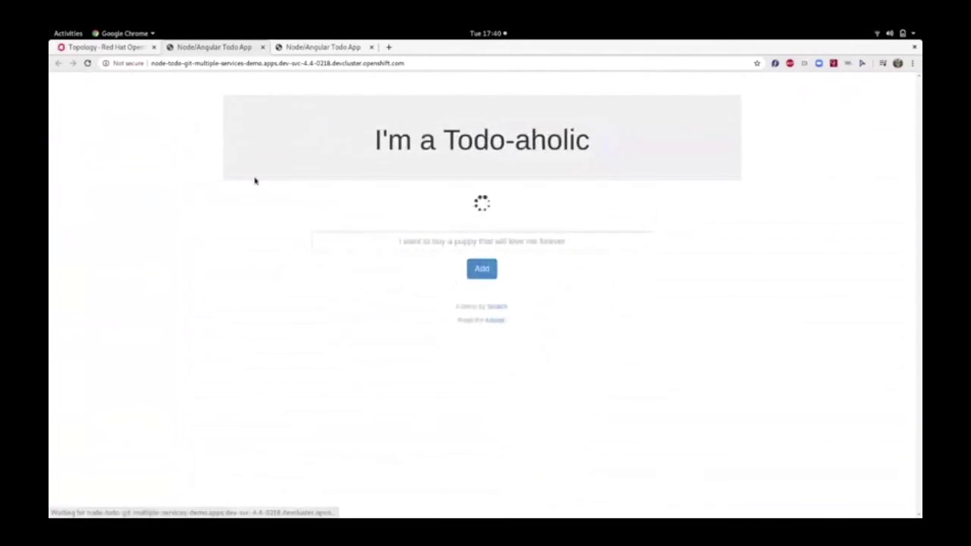
Search the multiple-services-demo project for ServiceBindingRequest resources and open the node-todo-git request.
{"action": "left_click", "coordinate": [110, 48]}
{"action": "left_click", "coordinate": [97, 257]}
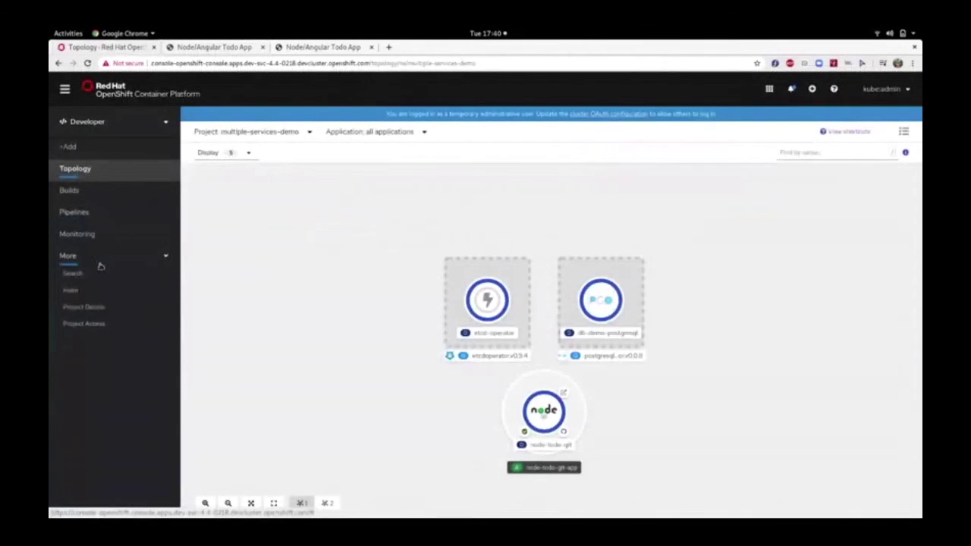
{"action": "left_click", "coordinate": [74, 274]}
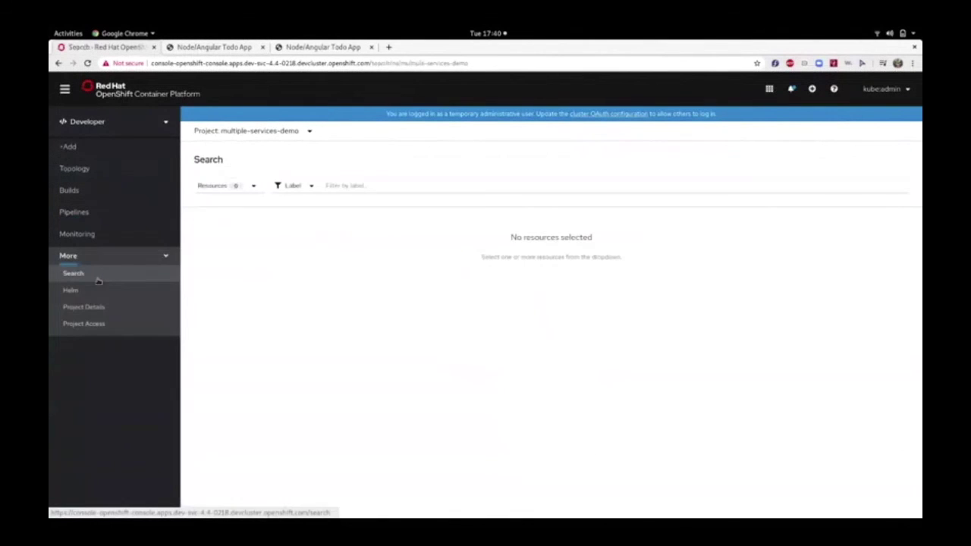
{"action": "left_click", "coordinate": [253, 186]}
{"action": "type", "text": "servic"}
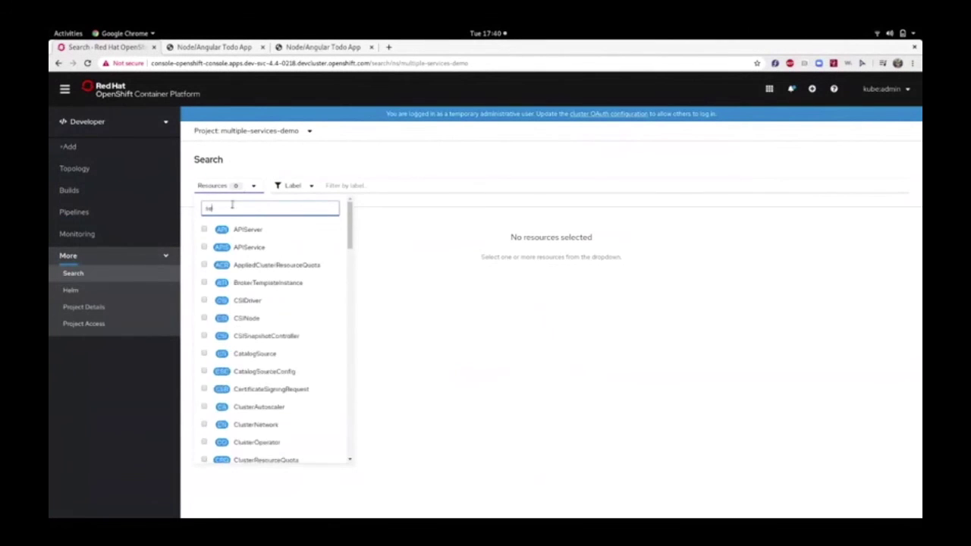
{"action": "left_click", "coordinate": [224, 301]}
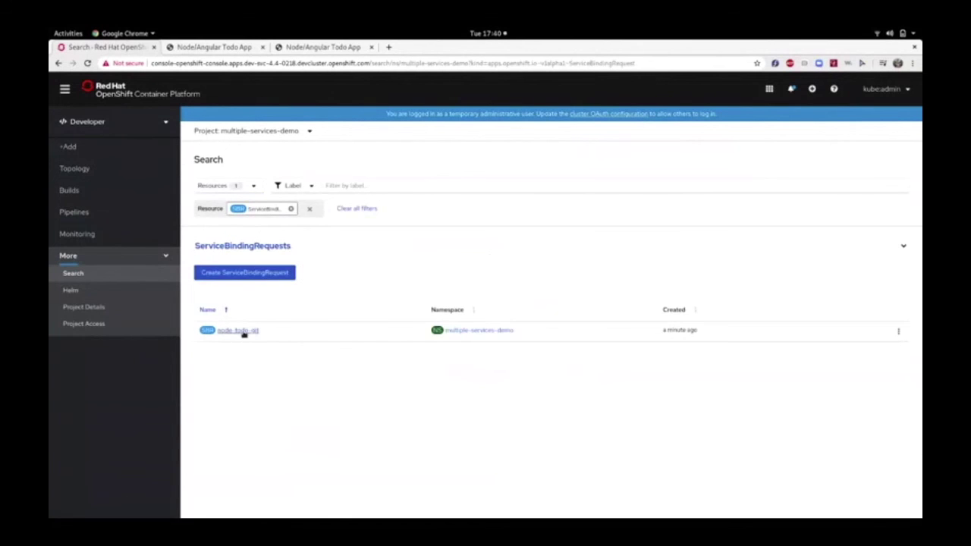
{"action": "left_click", "coordinate": [242, 331]}
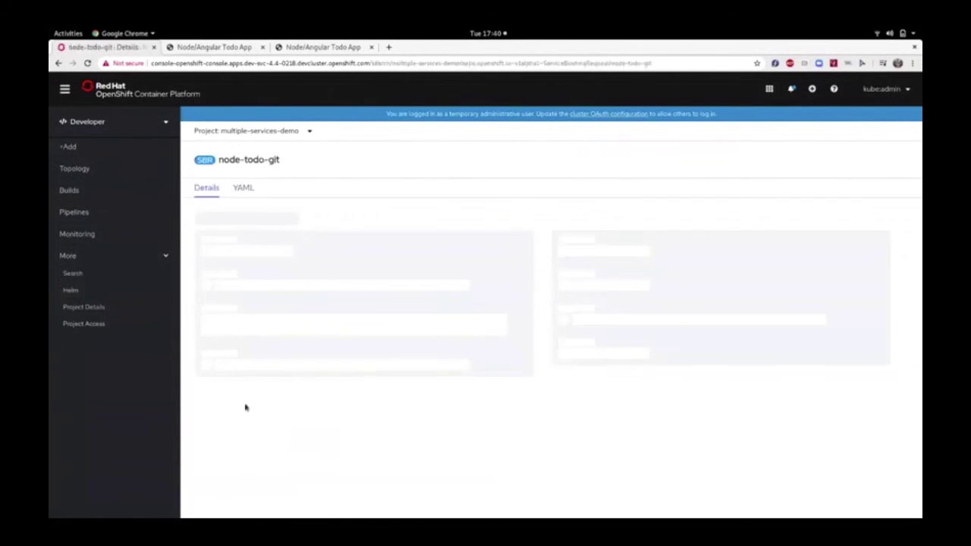
Copy the backingServiceSelectors block with its Database and EtcdCluster entries from the node-todo-git YAML, delete it there, and save the request.
{"action": "left_click", "coordinate": [251, 201]}
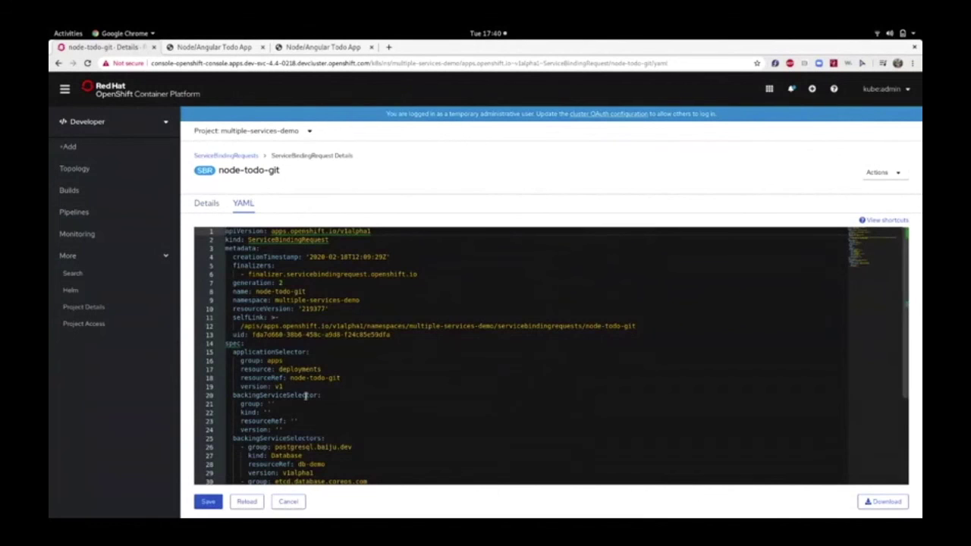
{"action": "scroll", "coordinate": [306, 395], "scroll_direction": "down", "scroll_amount": 3}
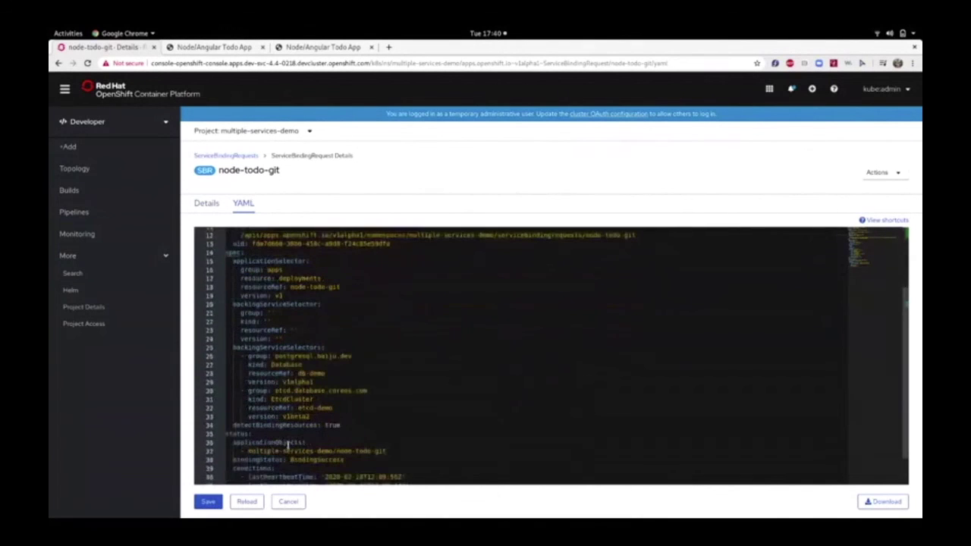
{"action": "left_click_drag", "start_coordinate": [321, 418], "coordinate": [225, 349]}
{"action": "key", "text": "ctrl+c"}
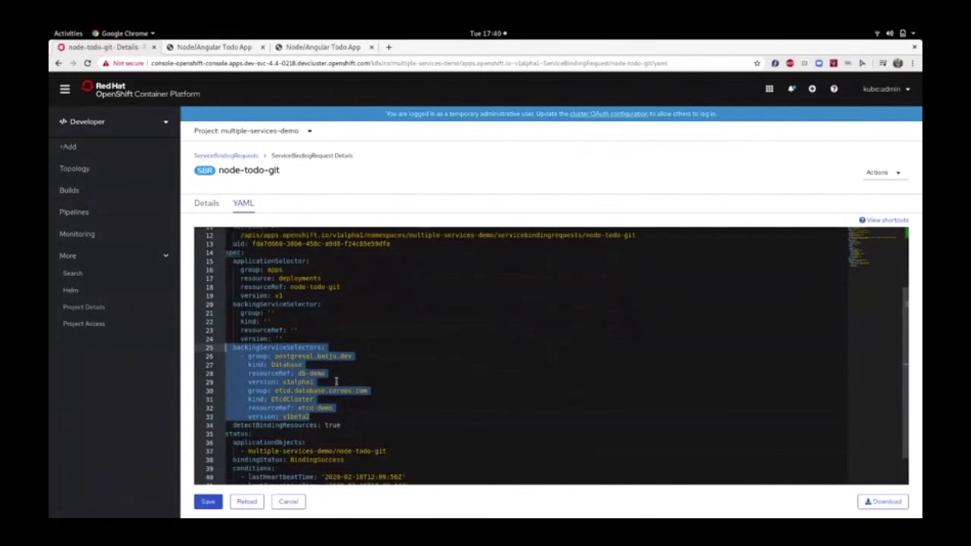
{"action": "key", "text": "Delete"}
{"action": "key", "text": "BackSpace"}
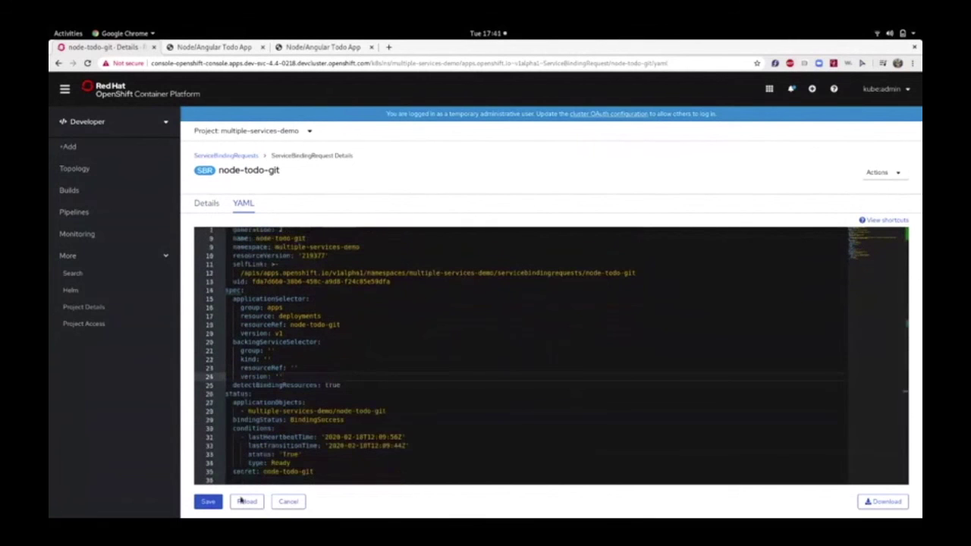
{"action": "left_click", "coordinate": [209, 503]}
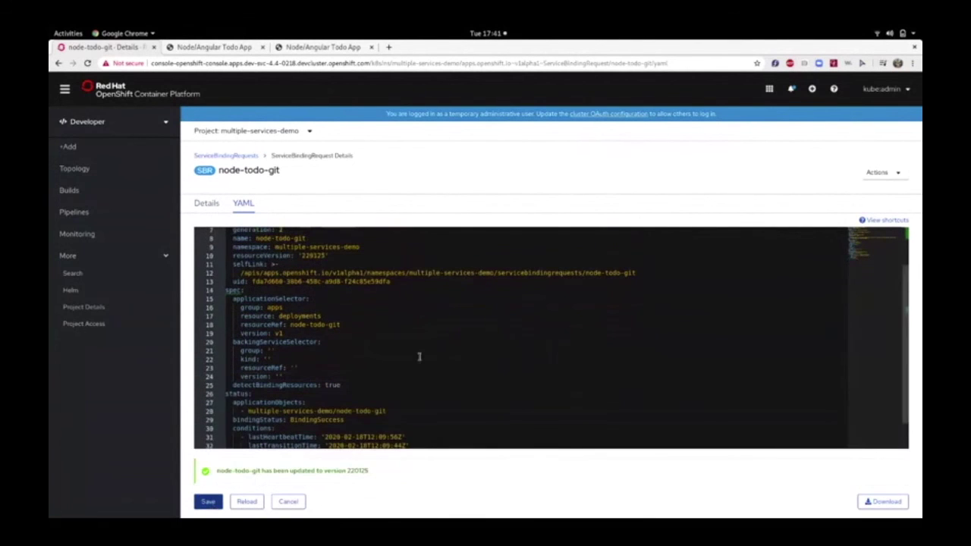
Check the status and reason of the Ready condition in the node-todo-git ServiceBindingRequest details.
{"action": "left_click", "coordinate": [208, 203]}
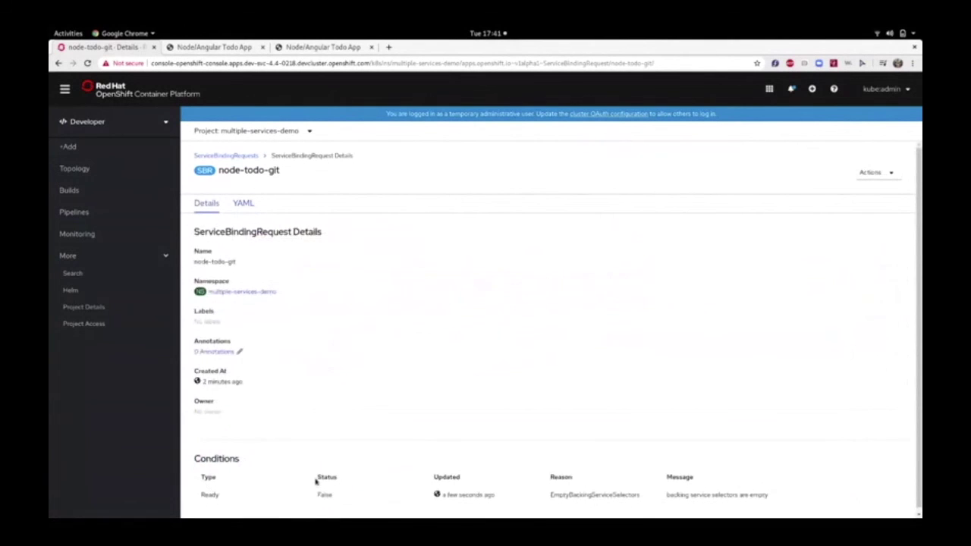
{"action": "left_click_drag", "start_coordinate": [316, 494], "coordinate": [337, 500]}
{"action": "left_click_drag", "start_coordinate": [545, 498], "coordinate": [642, 500]}
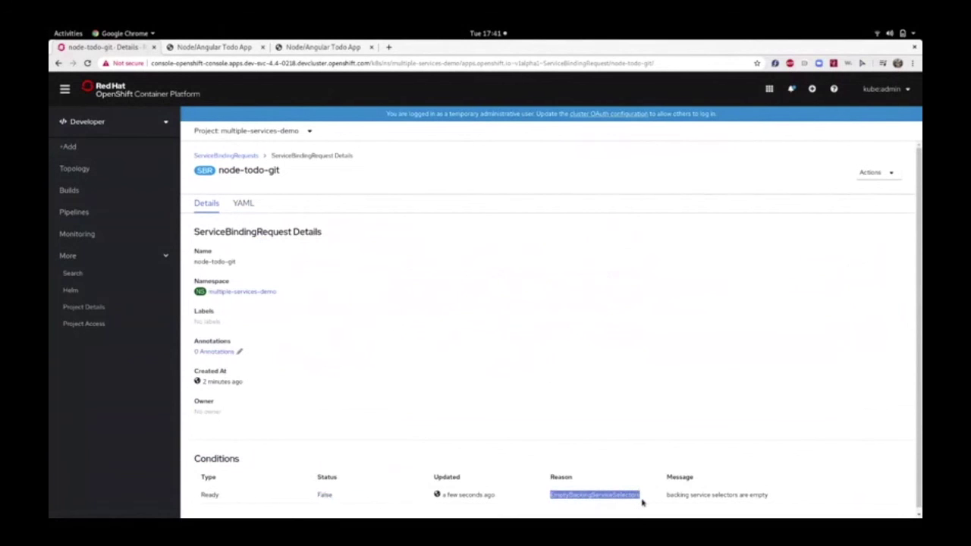
Paste the backingServiceSelectors block for db-demo and etcd-demo back above detectBindingResources, save the YAML, and recheck the Ready condition in the reloaded details.
{"action": "left_click", "coordinate": [243, 203]}
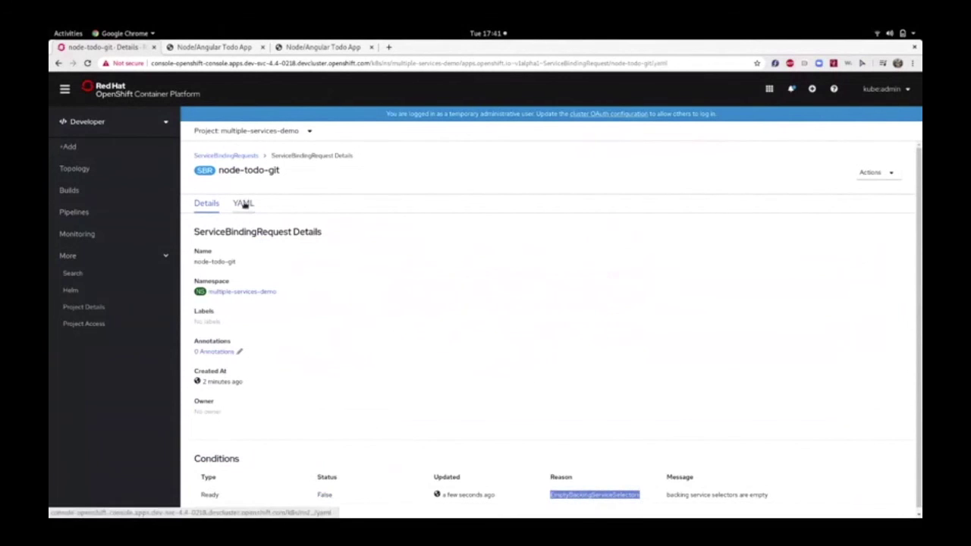
{"action": "left_click", "coordinate": [286, 430]}
{"action": "key", "text": "Return"}
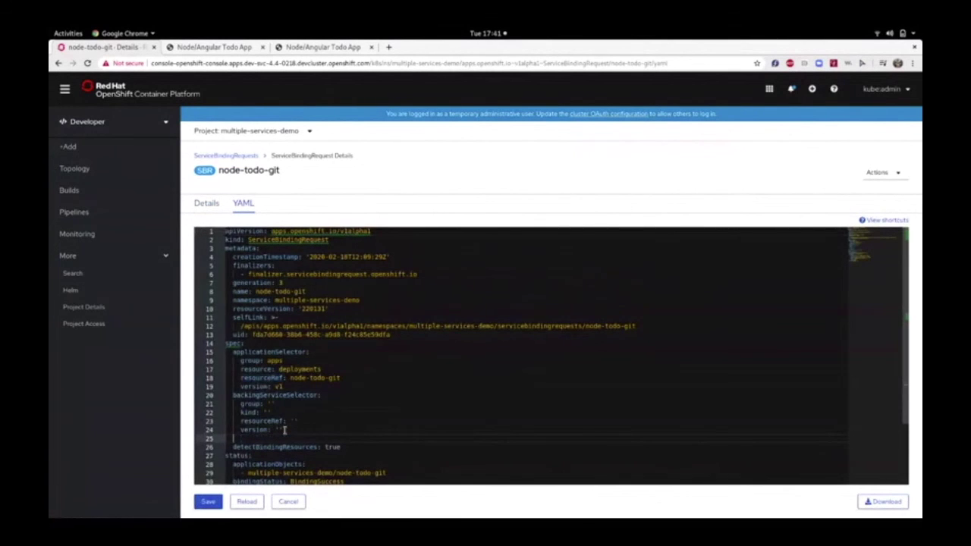
{"action": "key", "text": "ctrl+v"}
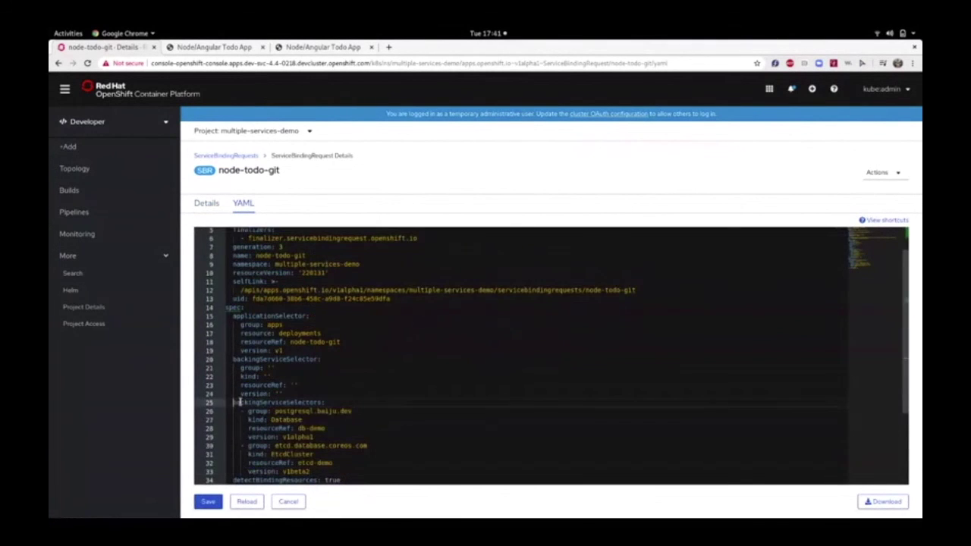
{"action": "left_click", "coordinate": [209, 502]}
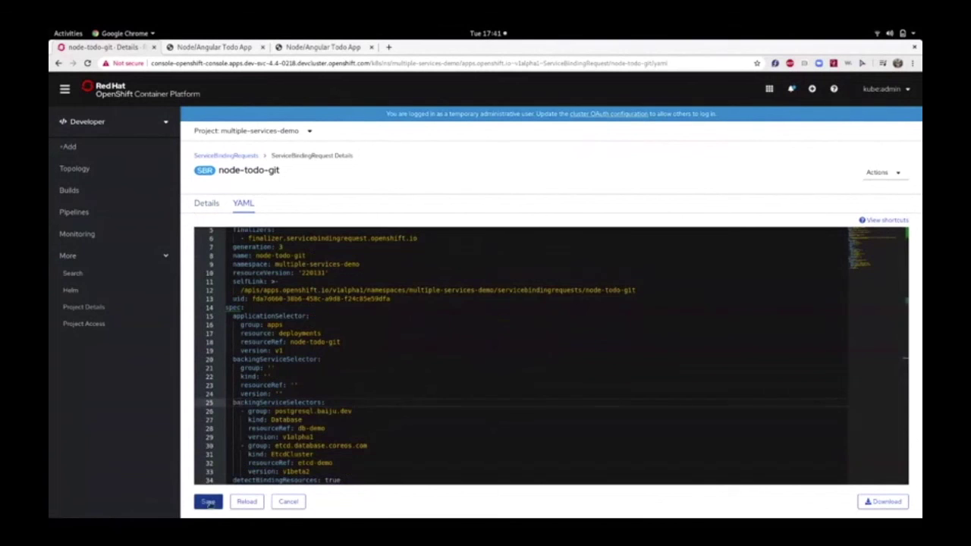
{"action": "left_click", "coordinate": [206, 204]}
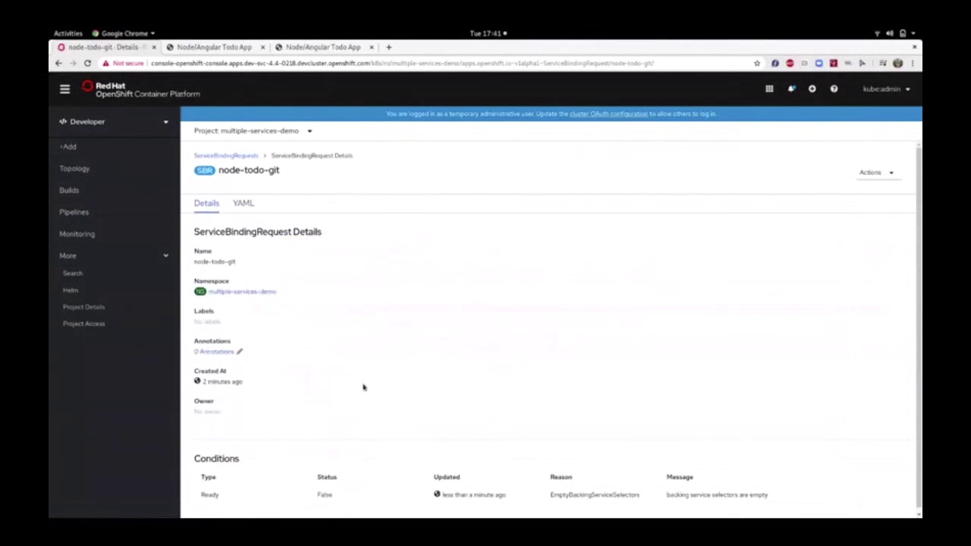
{"action": "key", "text": "F5"}
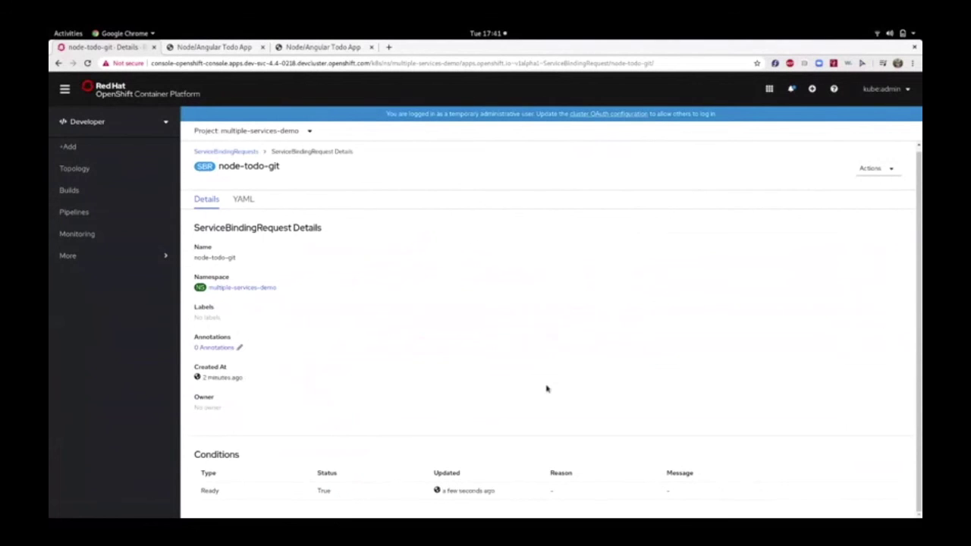
{"action": "key", "text": "alt+Tab"}
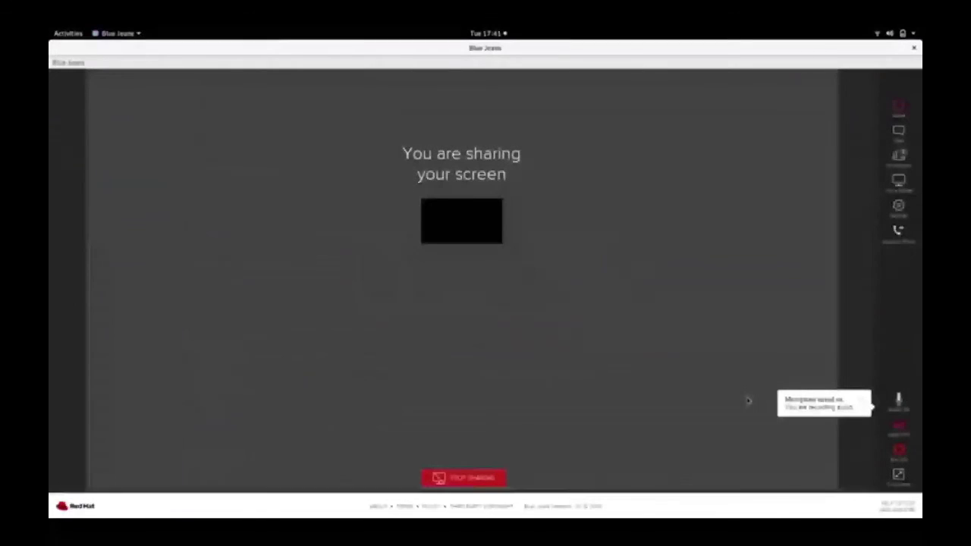
{"action": "key", "text": "alt+Tab"}
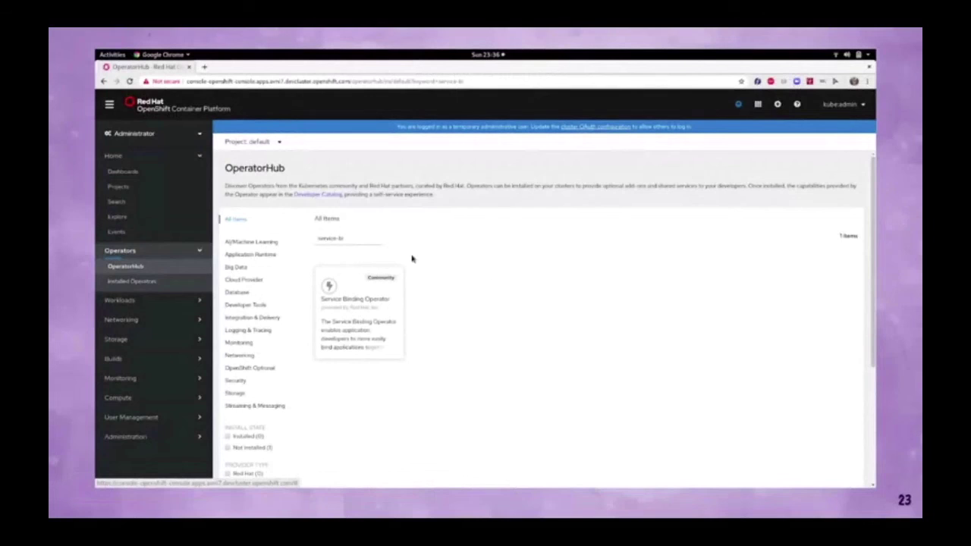
{"action": "key", "text": "Right"}
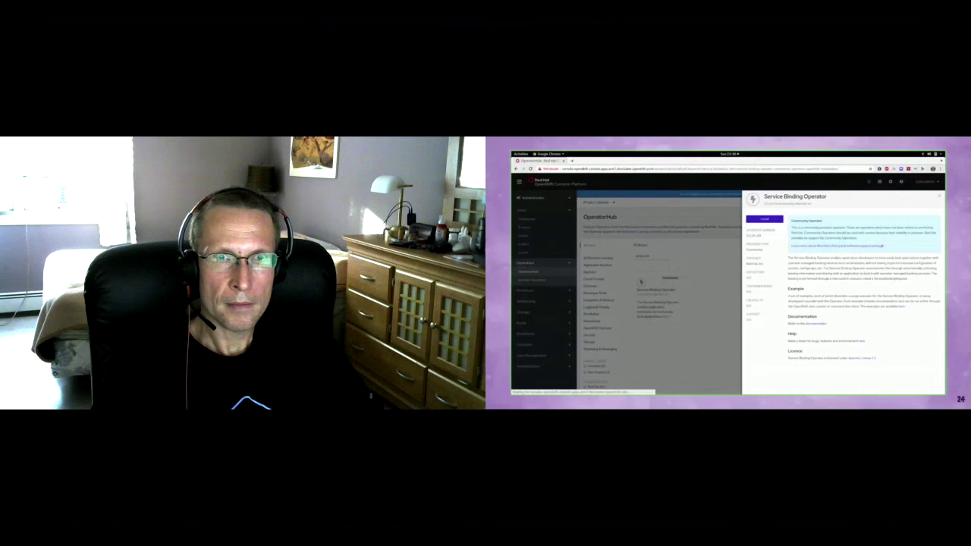
{"action": "key", "text": "Right"}
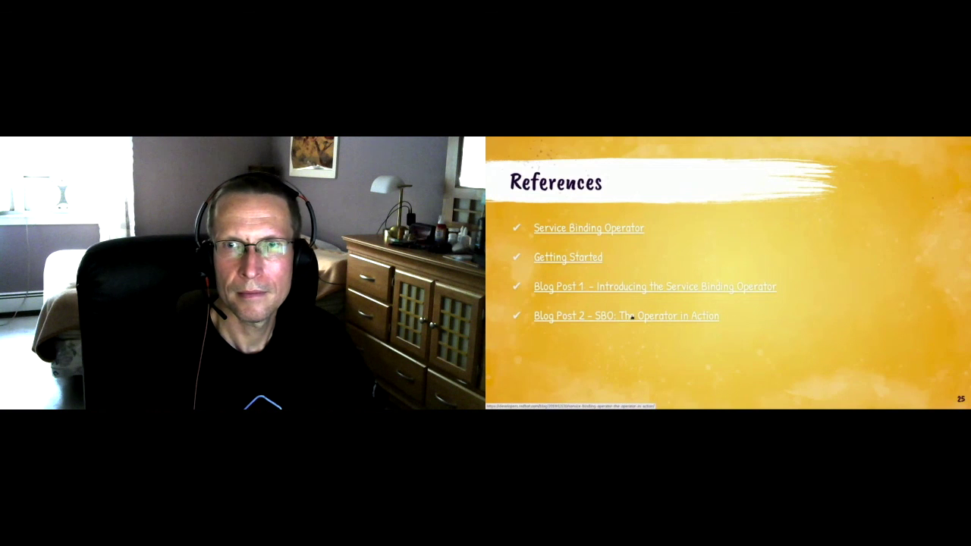
{"action": "key", "text": "Right"}
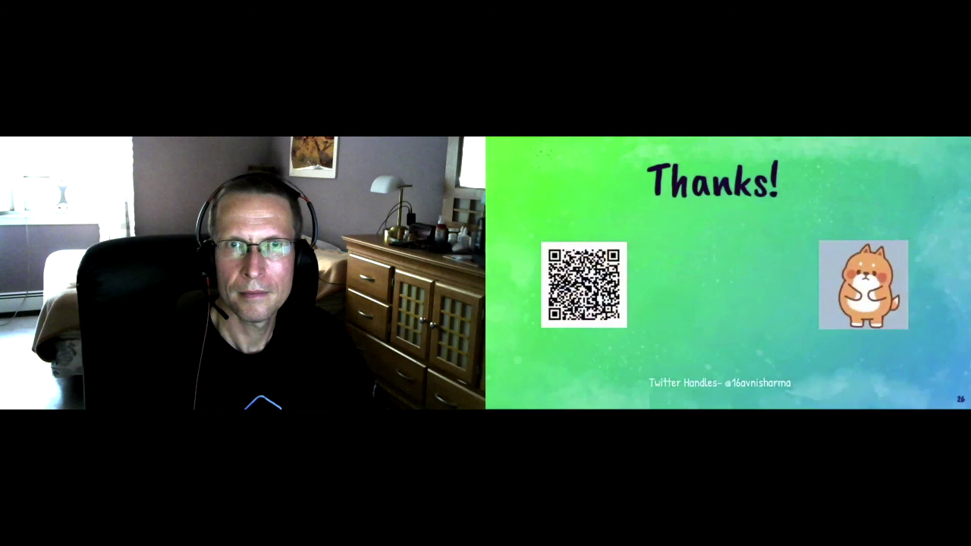